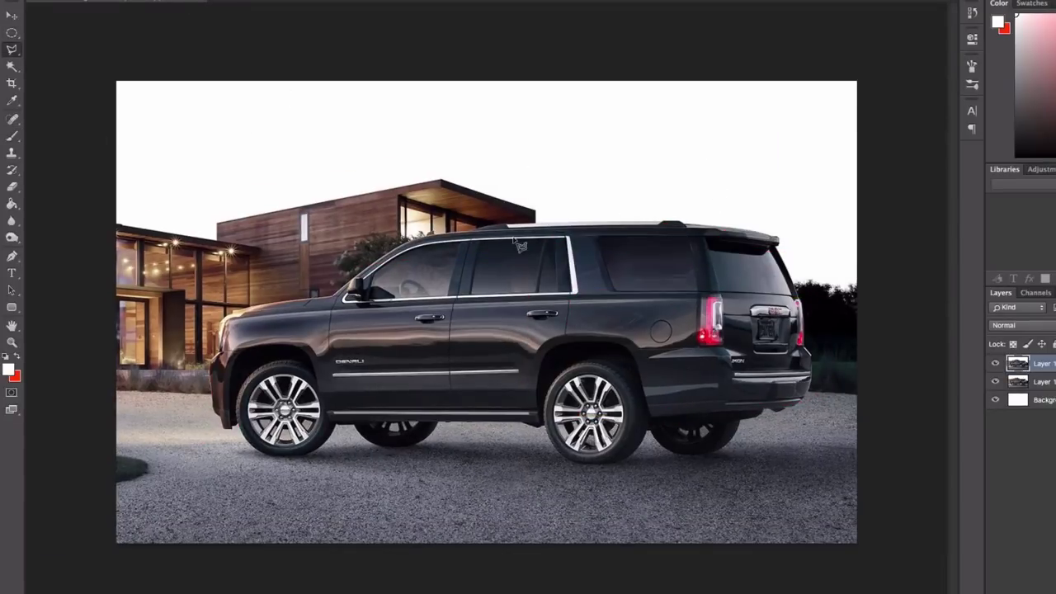
# - Outline the rear side pillar, rear door handle and beltline area with straight-edged selection segments and copy it to a new layer
pyautogui.scroll(3, 630, 299)
pyautogui.click(625, 291)
pyautogui.click(776, 291)
pyautogui.click(776, 359)
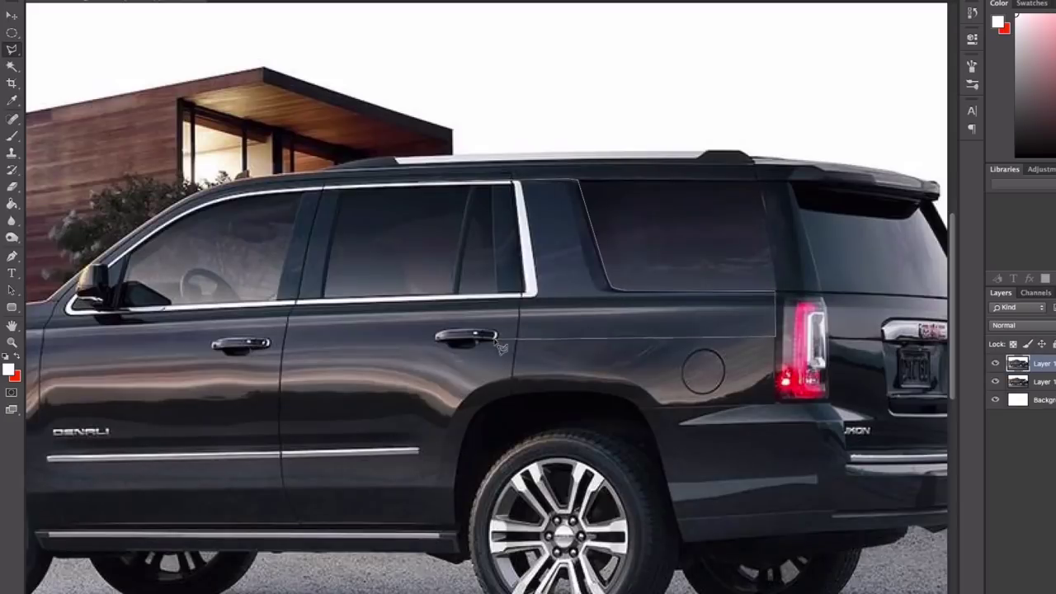
pyautogui.doubleClick(417, 360)
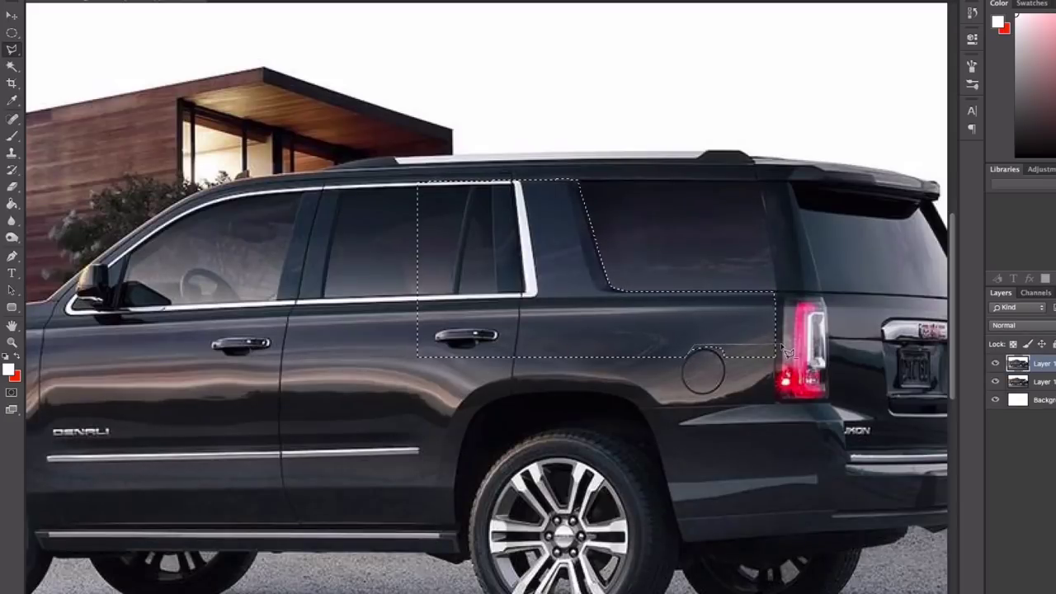
pyautogui.hotkey('ctrl', 'j')
# - Move the copied body section toward the front of the vehicle to shorten the rear door
pyautogui.press('v')
pyautogui.hotkey('ctrl', '0')
pyautogui.moveTo(538, 272); pyautogui.dragTo(536, 262)
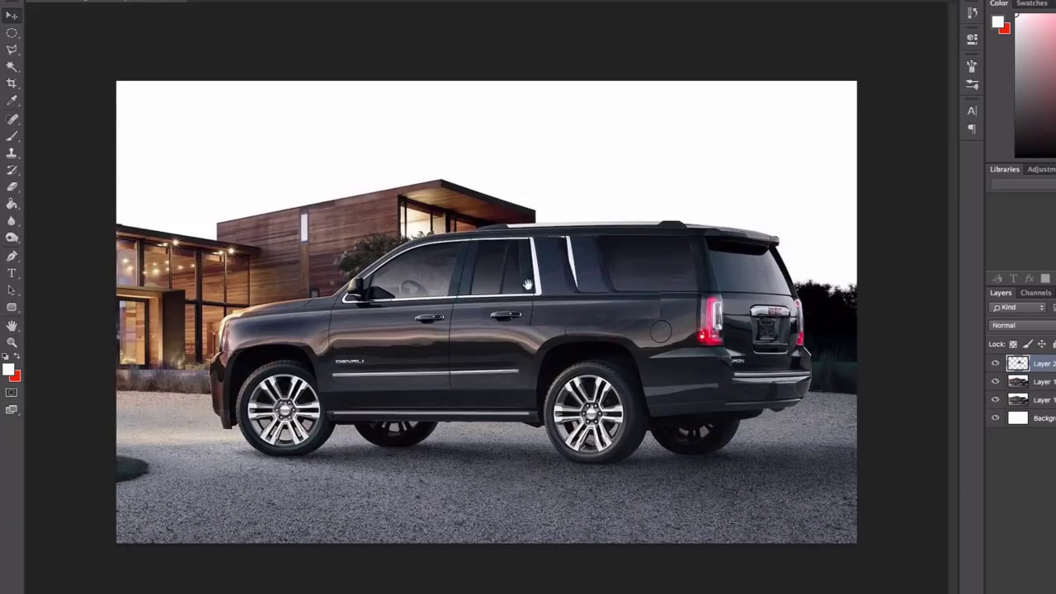
# - Erase the rear door handle from the copied body section
pyautogui.press('e')
pyautogui.hotkey('ctrl', '1')
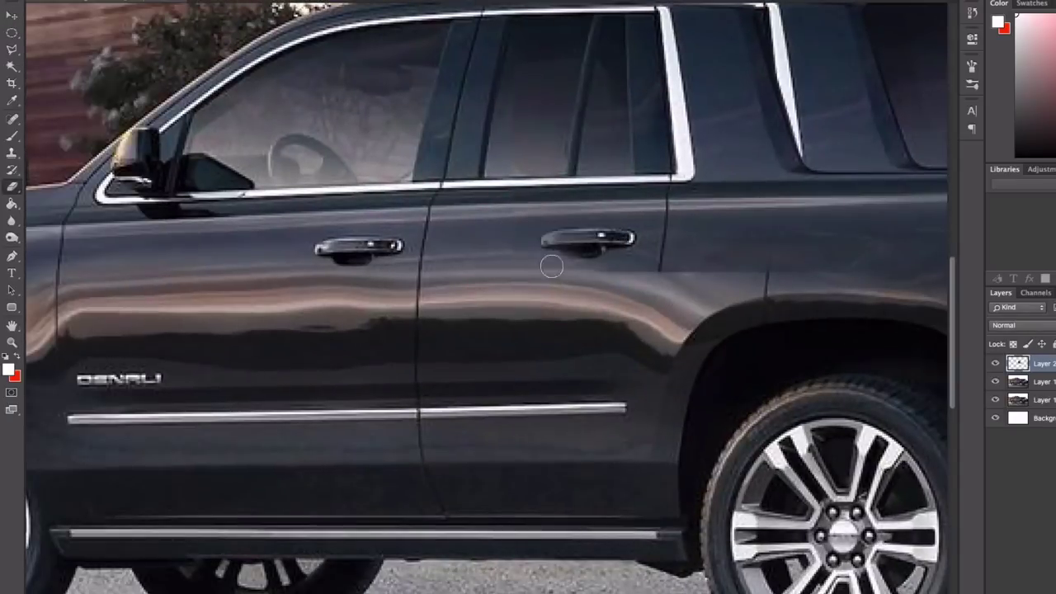
pyautogui.moveTo(591, 220); pyautogui.dragTo(651, 256)
pyautogui.hscroll(3, 660, 260)
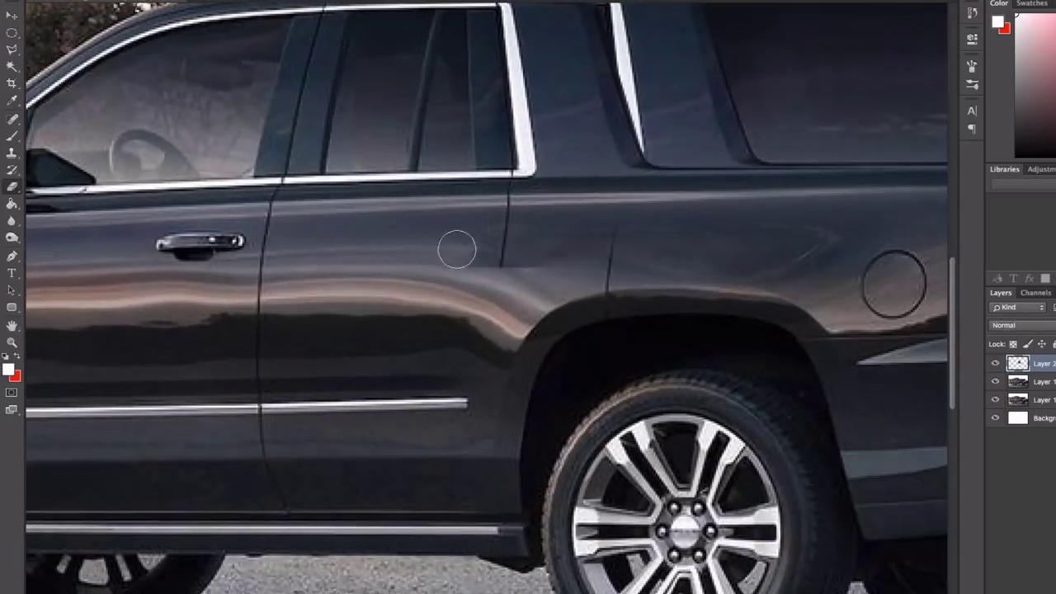
# - Clone clean body paint over the old door seam and patch the panel above the rear wheel arch
pyautogui.press('s')
pyautogui.hotkey('alt', '[')
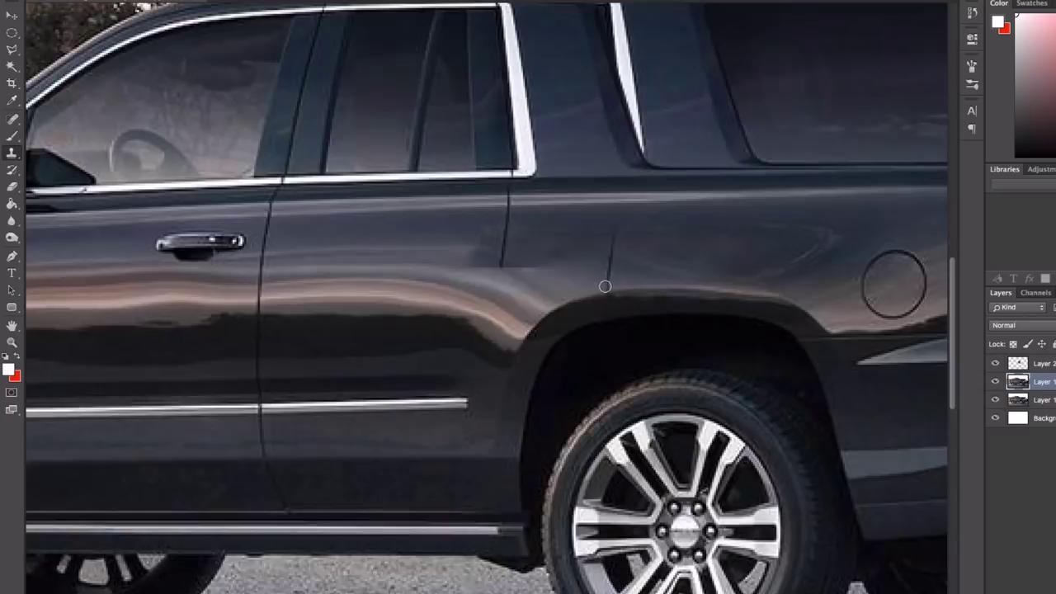
pyautogui.moveTo(605, 286); pyautogui.dragTo(613, 239)
pyautogui.moveTo(601, 296); pyautogui.dragTo(581, 297)
pyautogui.hotkey('alt', ']')
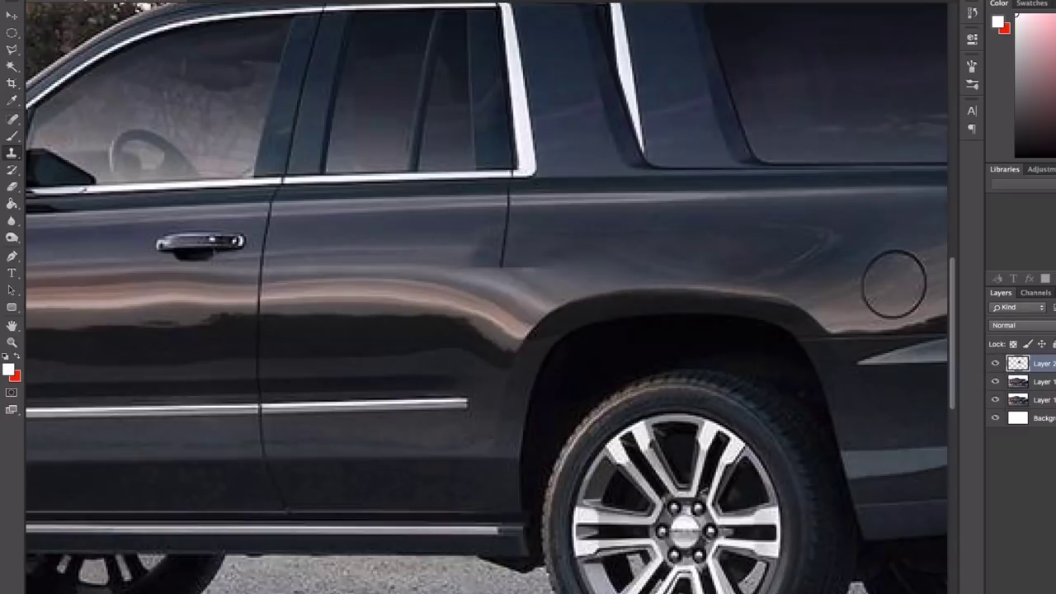
# - Retouch the rear quarter panel beside the shortened door with dark sampled body colour on a new layer
pyautogui.click(12, 137)
pyautogui.scroll(1, 495, 231)
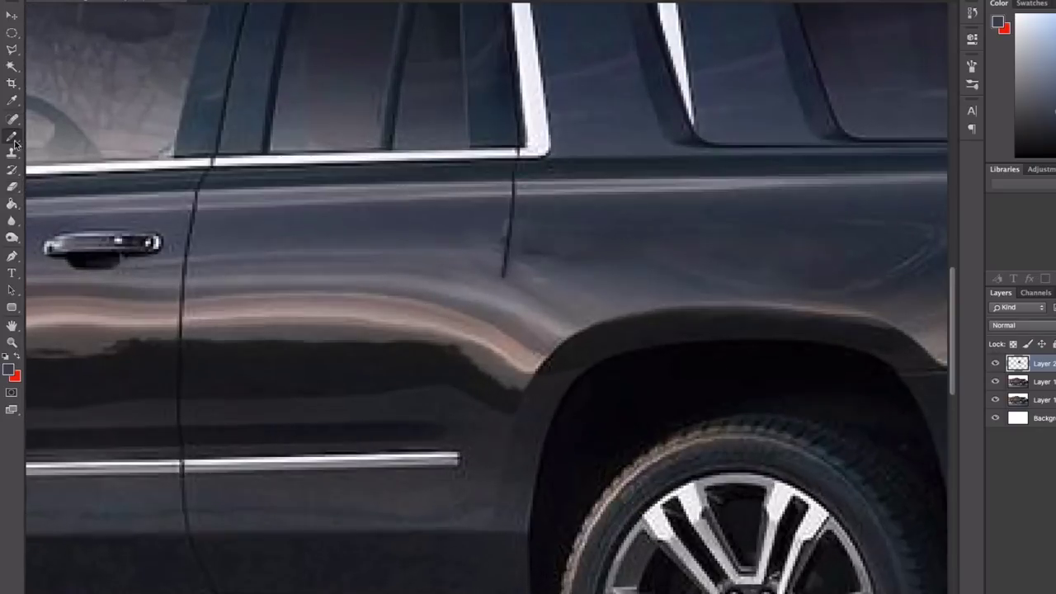
pyautogui.rightClick(495, 221)
pyautogui.press('Escape')
pyautogui.hotkey('ctrl', 'shift', 'alt', 'n')
pyautogui.moveTo(598, 274)
pyautogui.mouseDown()
pyautogui.moveTo(448, 231)
pyautogui.moveTo(566, 224)
pyautogui.mouseUp()
pyautogui.hotkey('ctrl', '0')
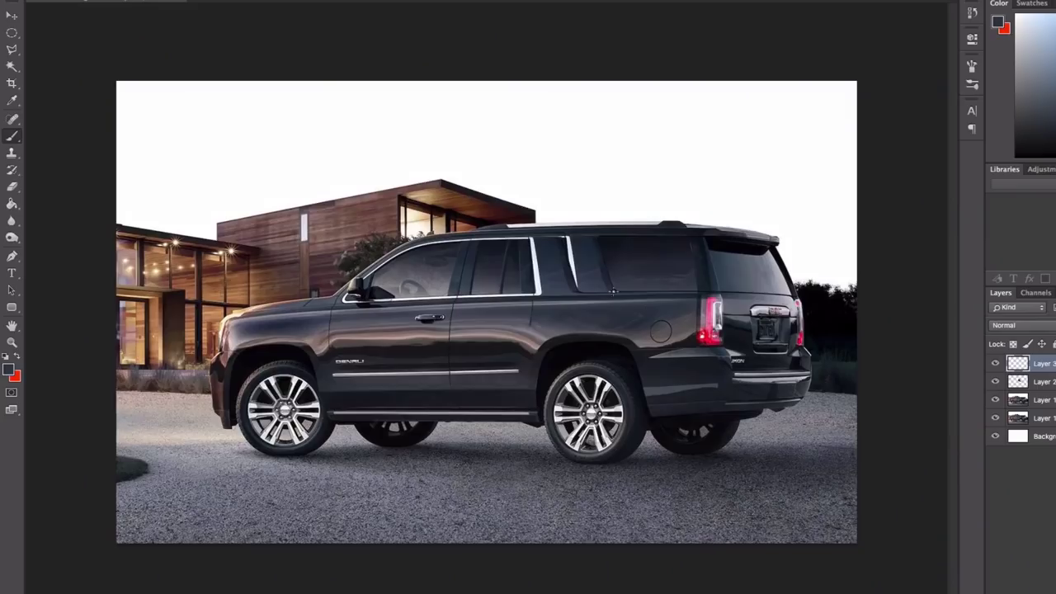
# - Add a new layer and paint a dark shut line down the rear edge of the shortened door
pyautogui.scroll(3, 568, 248)
pyautogui.rightClick(579, 219)
pyautogui.press('Escape')
pyautogui.hotkey('ctrl', 'shift', 'alt', 'n')
pyautogui.moveTo(485, 308); pyautogui.dragTo(477, 424)
pyautogui.scroll(-5, 487, 380)
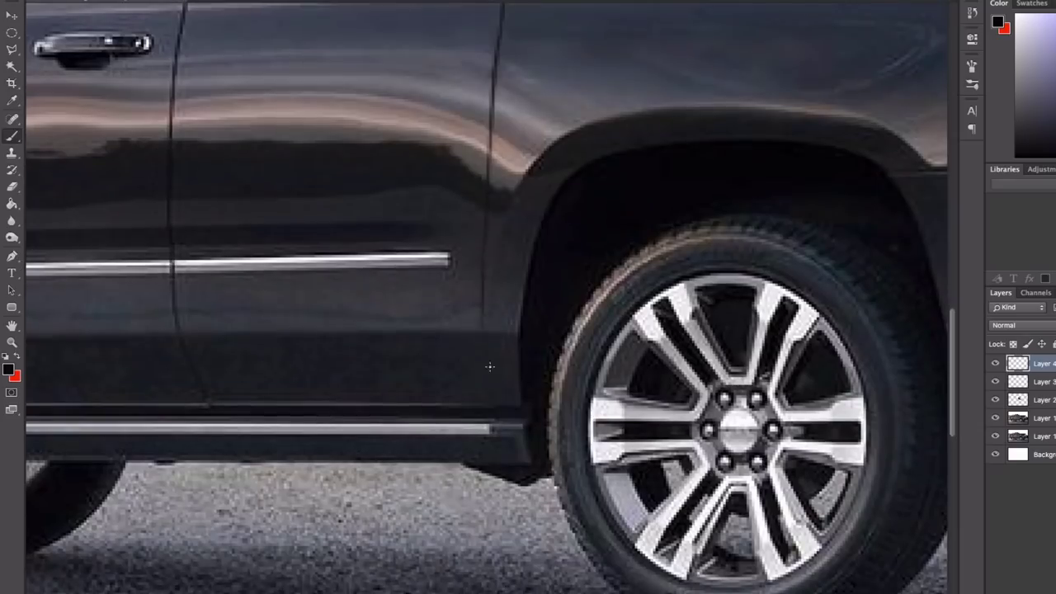
pyautogui.scroll(3, 582, 262)
pyautogui.hotkey('ctrl', '0')
# - Clone the house background over the front part of the roof rail on the car image layer
pyautogui.keyDown('alt'); pyautogui.click(618, 201); pyautogui.keyUp('alt')
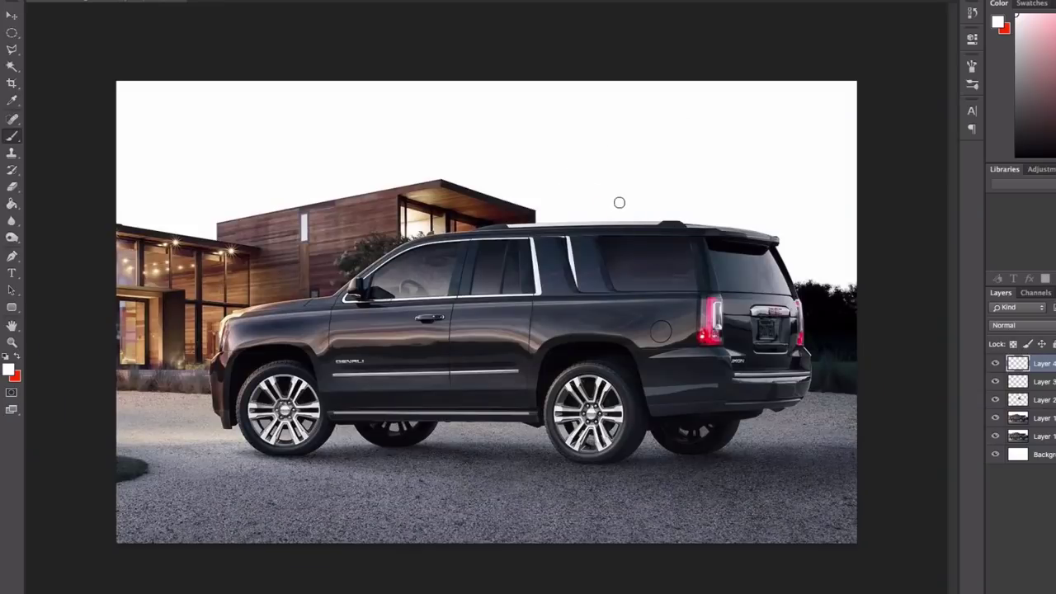
pyautogui.scroll(3, 499, 203)
pyautogui.press('s')
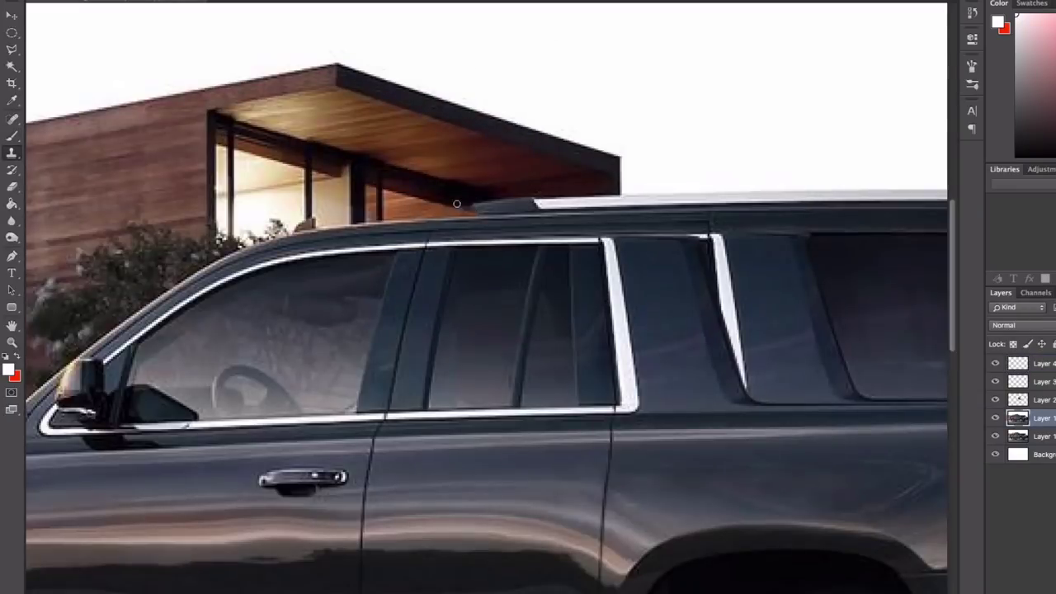
pyautogui.moveTo(456, 204)
pyautogui.mouseDown()
pyautogui.moveTo(532, 207)
pyautogui.moveTo(526, 193)
pyautogui.moveTo(543, 192)
pyautogui.moveTo(577, 202)
pyautogui.moveTo(548, 204)
pyautogui.moveTo(616, 194)
pyautogui.mouseUp()
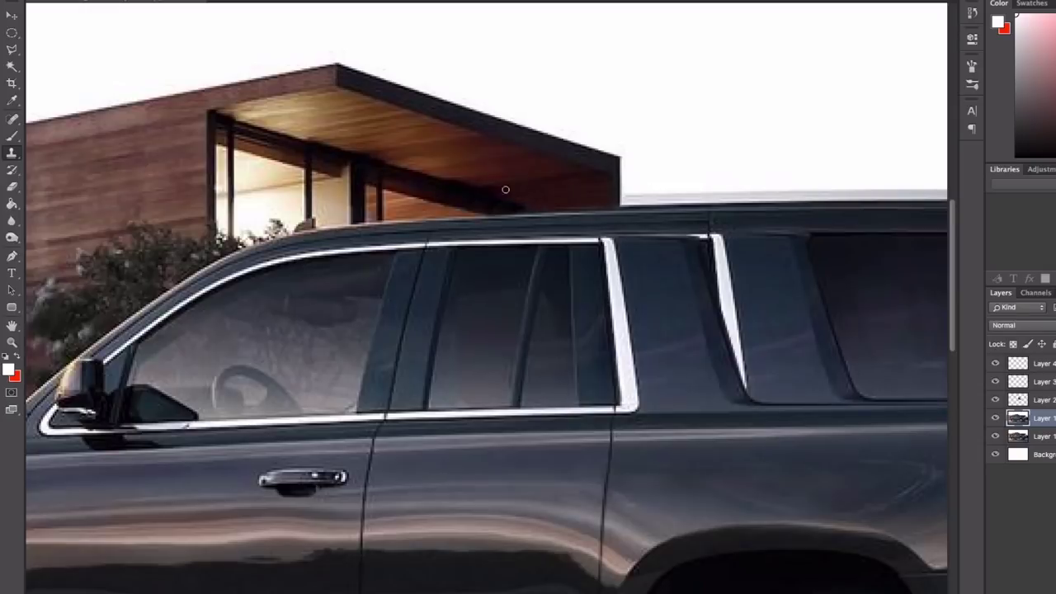
pyautogui.moveTo(506, 190)
pyautogui.mouseDown()
pyautogui.moveTo(527, 206)
pyautogui.moveTo(633, 178)
pyautogui.moveTo(648, 195)
pyautogui.mouseUp()
# - Paint white over the remaining roof rail against the sky on a new layer
pyautogui.press('b')
pyautogui.hotkey('ctrl', 'shift', 'alt', 'n')
pyautogui.scroll(-3, 648, 195)
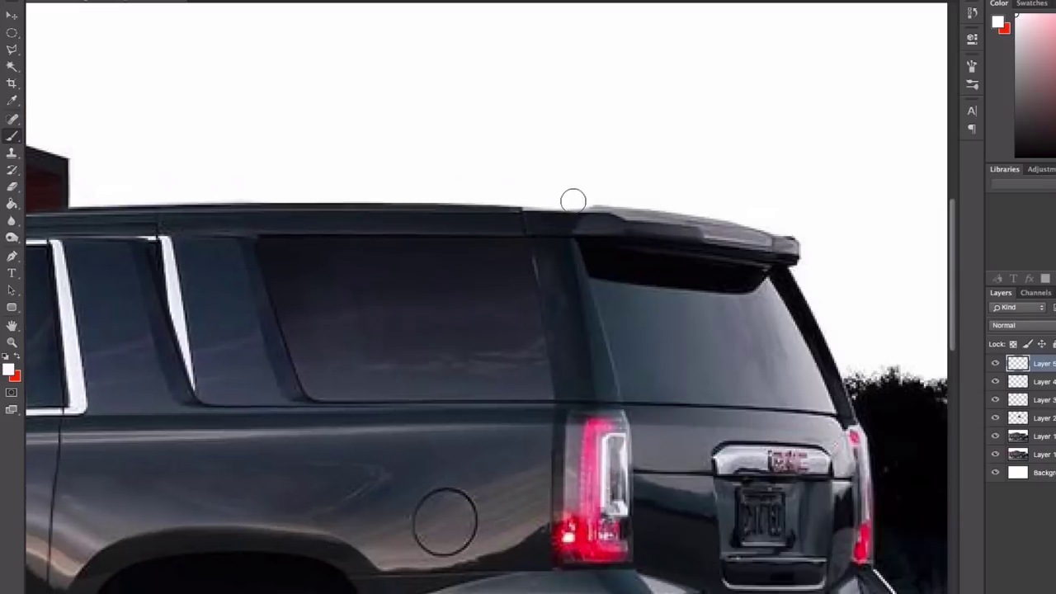
# - Select the rear windshield and spoiler area of the car image and copy it to its own layer
pyautogui.press('l')
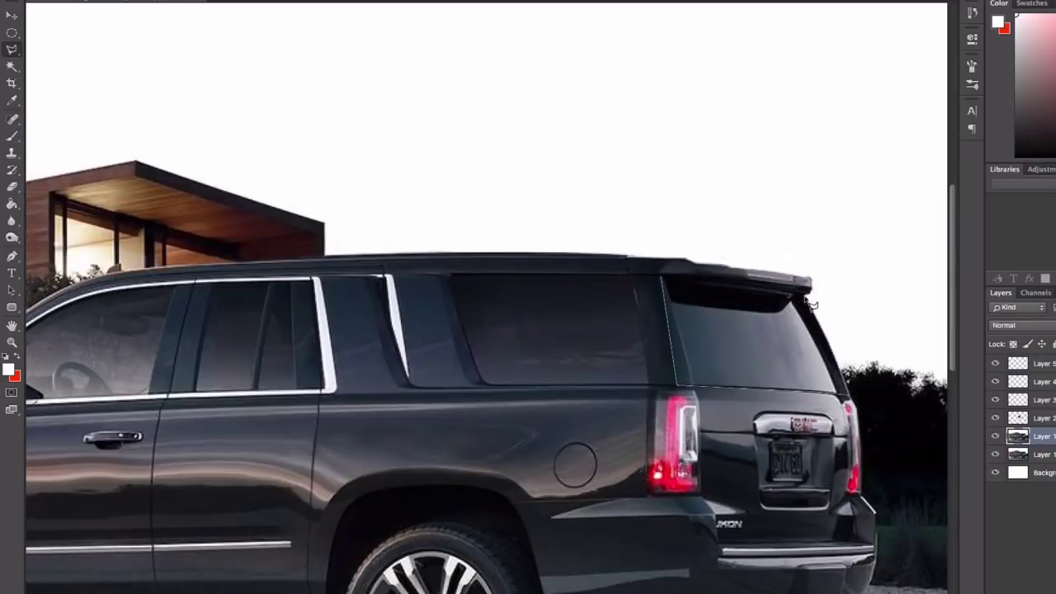
pyautogui.hotkey('ctrl', 'j')
# - Brush rough white strokes over the rear roof and upper side window on the white paint layer
pyautogui.click(1042, 363)
pyautogui.press('b')
pyautogui.moveTo(412, 248); pyautogui.dragTo(805, 273)
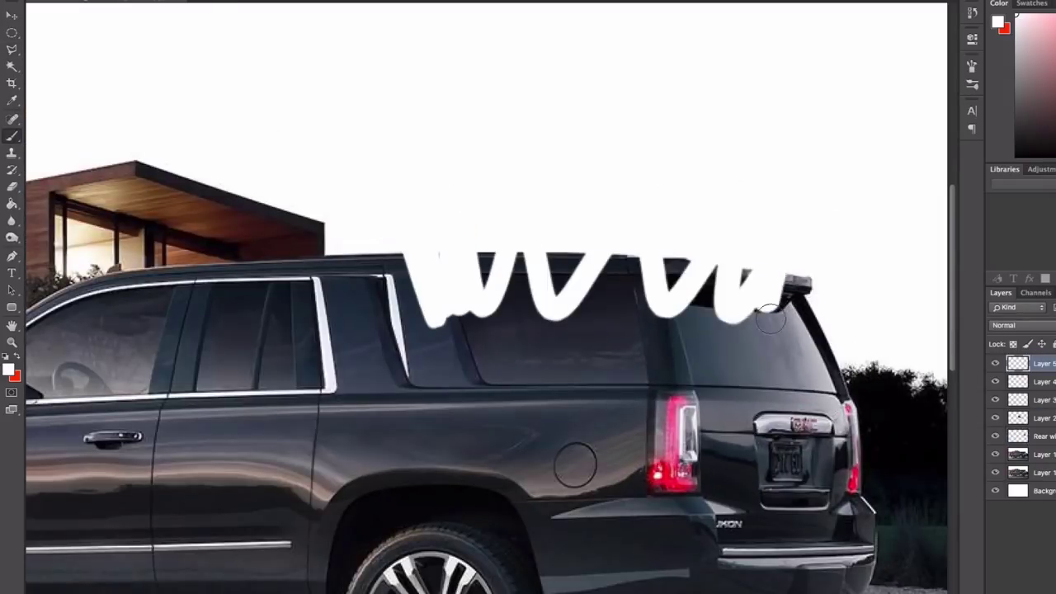
# - Paint white over the top of the hedge behind the tailgate
pyautogui.hscroll(5, 544, 259)
pyautogui.scroll(-2, 544, 258)
pyautogui.rightClick(544, 258)
pyautogui.moveTo(490, 293)
pyautogui.mouseDown()
pyautogui.moveTo(545, 288)
pyautogui.moveTo(509, 283)
pyautogui.moveTo(574, 299)
pyautogui.mouseUp()
pyautogui.hotkey('ctrl', '0')
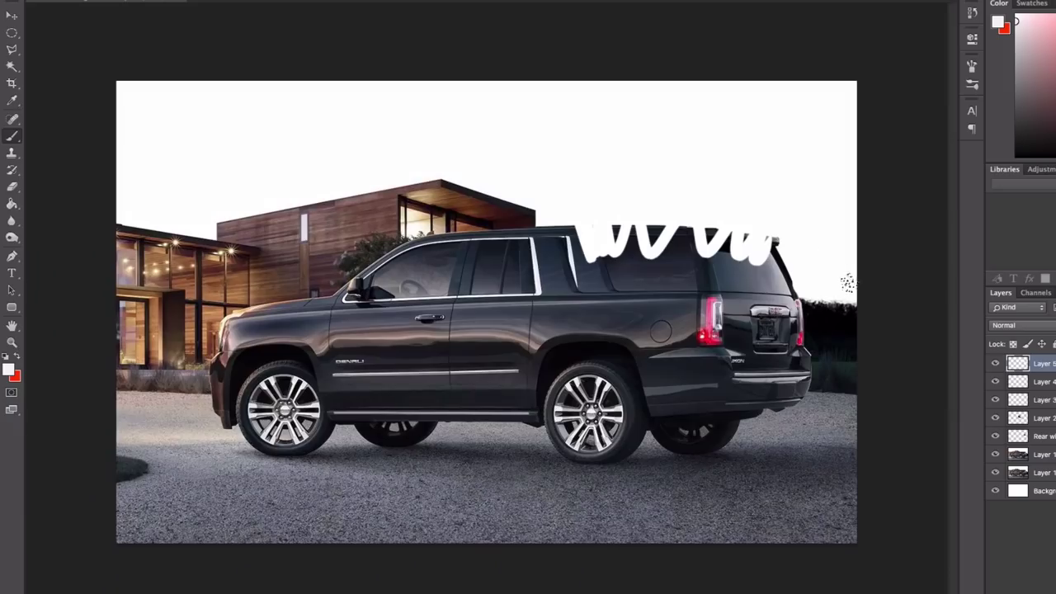
# - Paint out the remaining rear roof and windows in white down to the beltline, leaving an open pickup bed
pyautogui.rightClick(602, 200)
pyautogui.moveTo(598, 264)
pyautogui.mouseDown()
pyautogui.moveTo(673, 261)
pyautogui.moveTo(802, 229)
pyautogui.moveTo(573, 229)
pyautogui.moveTo(578, 289)
pyautogui.moveTo(598, 304)
pyautogui.moveTo(879, 306)
pyautogui.mouseUp()
pyautogui.scroll(3, 578, 289)
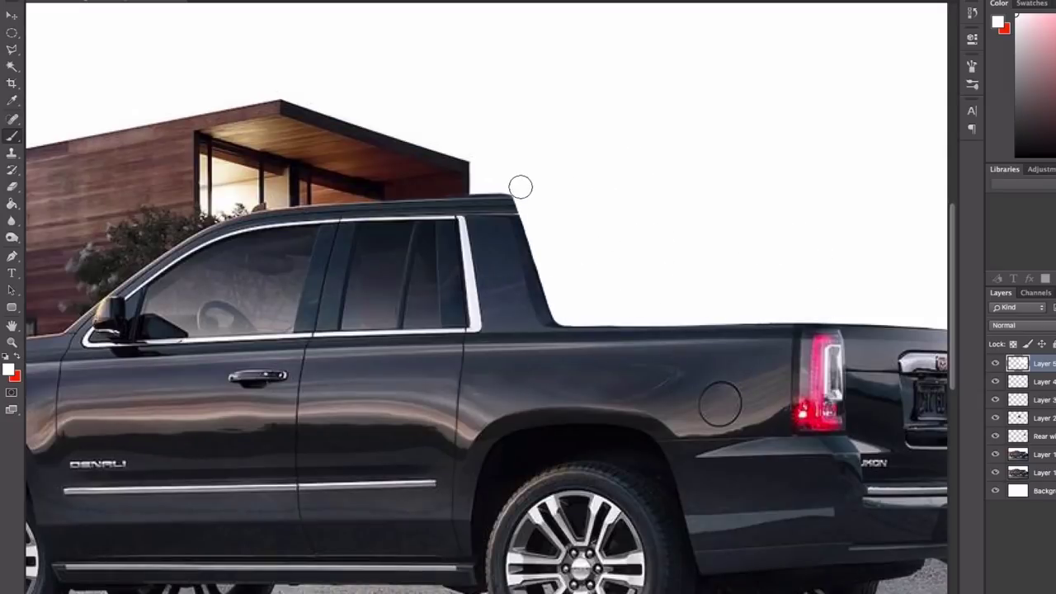
# - Bring the rear windshield layer to the top of the stack and transform it into place behind the cab
pyautogui.moveTo(1041, 436); pyautogui.dragTo(1041, 363)
pyautogui.hotkey('ctrl', '0')
pyautogui.hotkey('ctrl', 't')
pyautogui.moveTo(566, 237); pyautogui.dragTo(556, 229)
pyautogui.moveTo(660, 237); pyautogui.dragTo(651, 231)
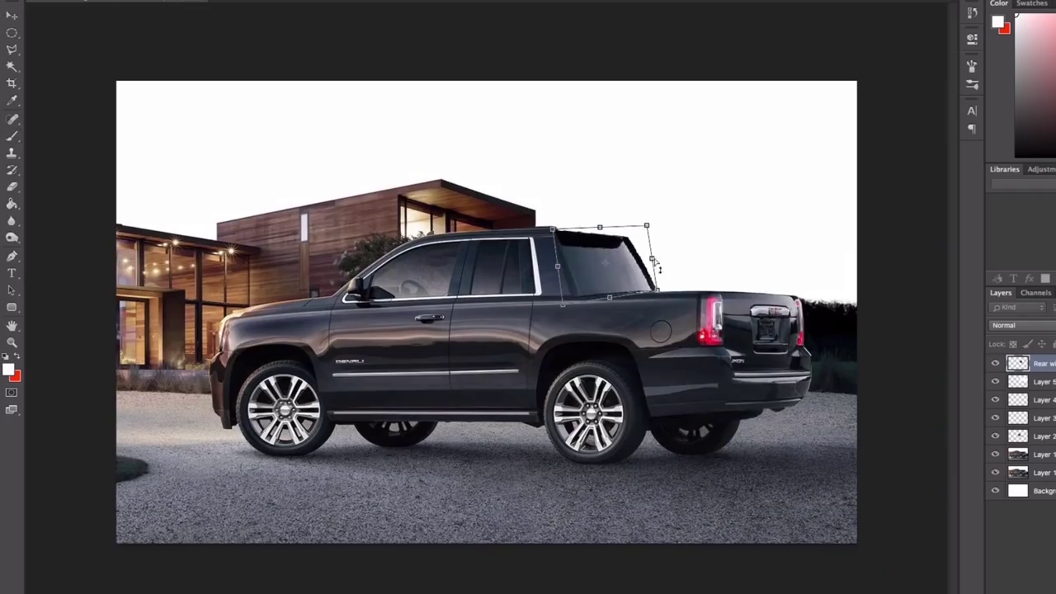
# - Distort the rear windshield to match the cab's pillar and roofline, and apply the transformation
pyautogui.scroll(2, 627, 248)
pyautogui.scroll(-3, 651, 411)
pyautogui.scroll(2, 652, 411)
pyautogui.rightClick(640, 256)
pyautogui.click(800, 233)
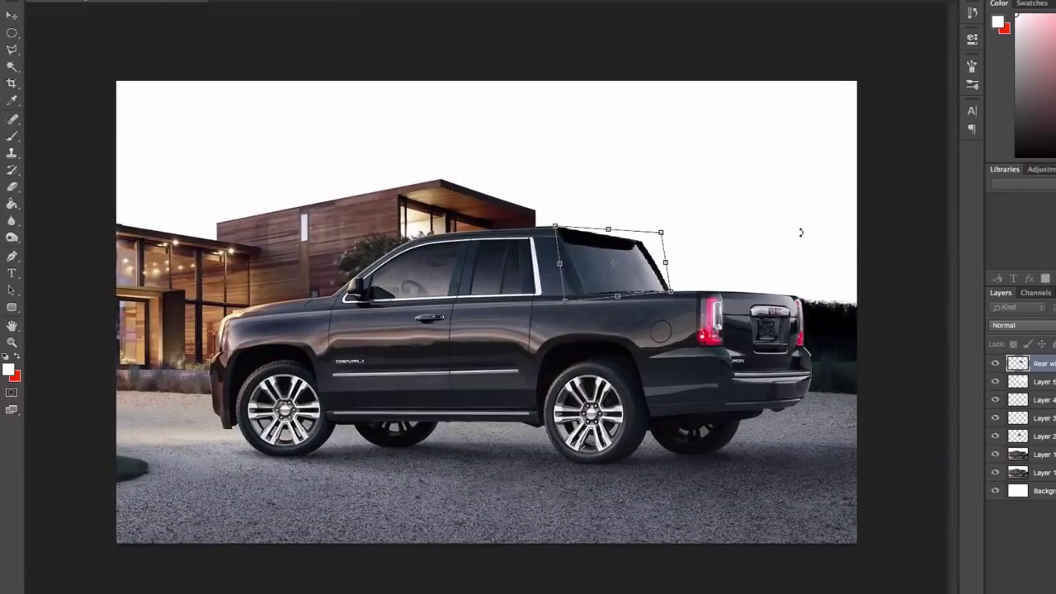
pyautogui.rightClick(640, 252)
pyautogui.click(688, 321)
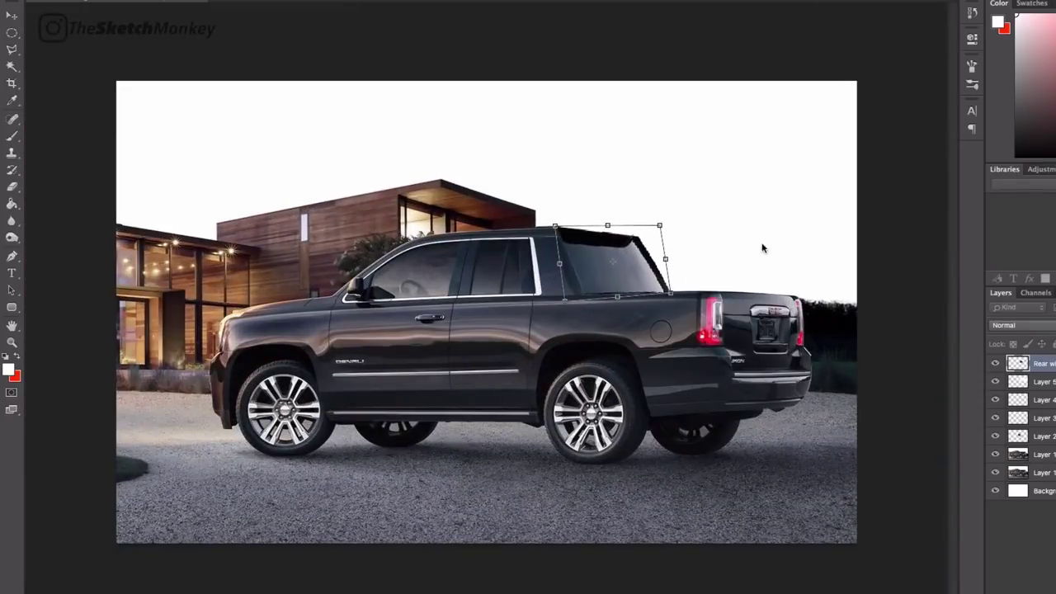
pyautogui.press('Return')
# - Erase the excess edges of the rear windshield layer around the roof, spoiler tip and rear pillar
pyautogui.press('e')
pyautogui.scroll(3, 594, 255)
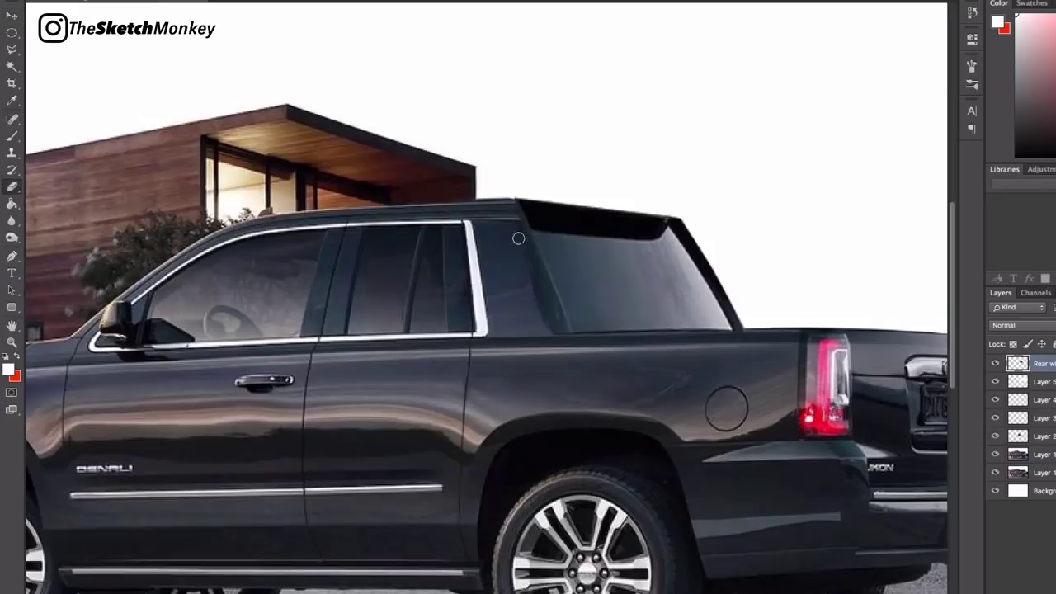
pyautogui.rightClick(825, 471)
pyautogui.press('Return')
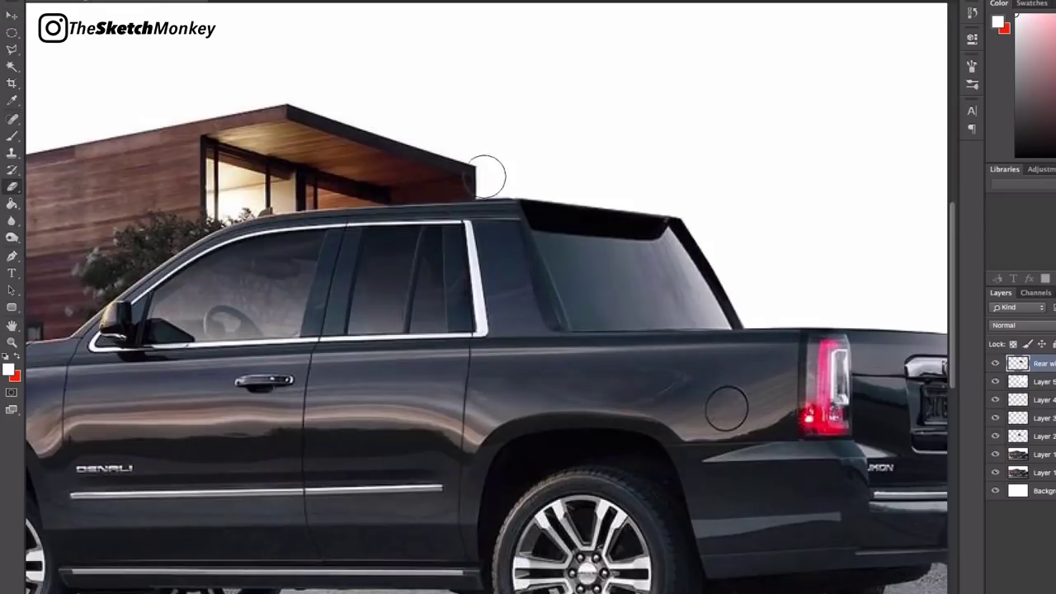
pyautogui.moveTo(698, 211); pyautogui.dragTo(699, 215)
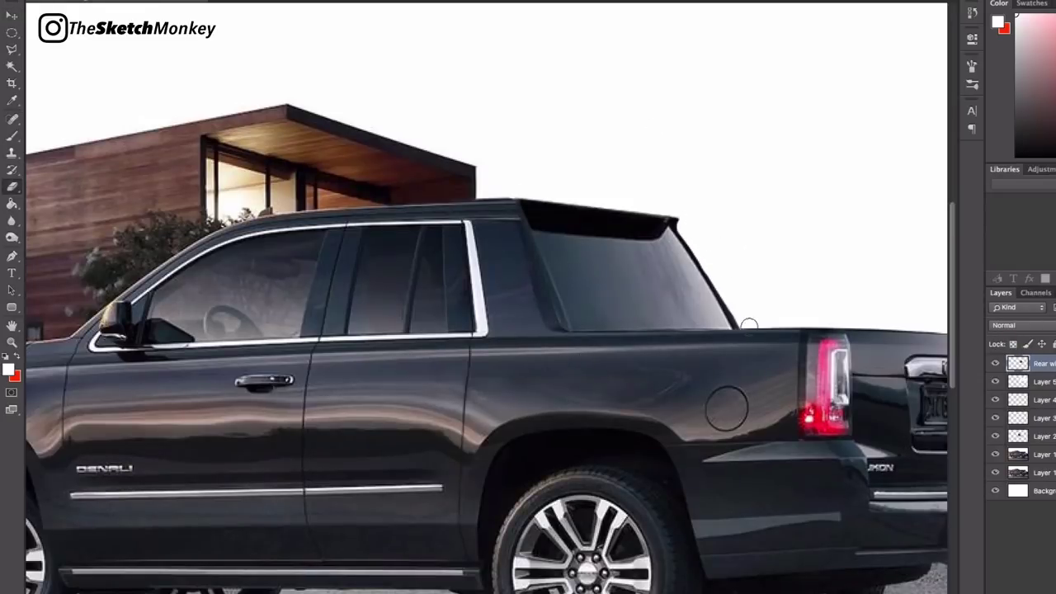
# - Paint the spoiler's upper edge and extend its tip with dark colours sampled from the spoiler
pyautogui.press('b')
pyautogui.keyDown('alt'); pyautogui.click(532, 216); pyautogui.keyUp('alt')
pyautogui.keyDown('alt'); pyautogui.click(542, 224); pyautogui.keyUp('alt')
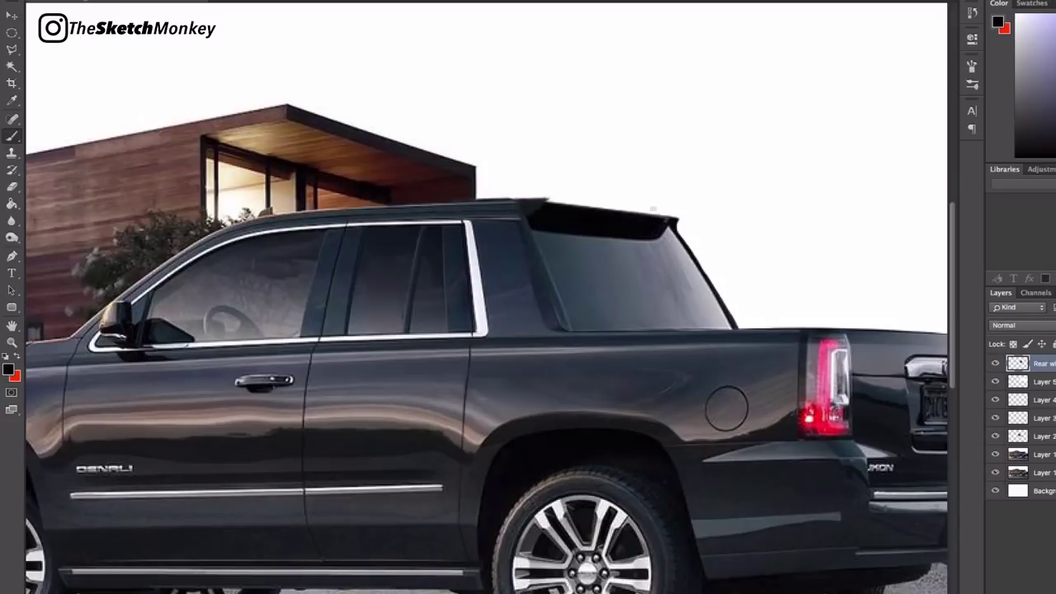
pyautogui.moveTo(568, 201); pyautogui.dragTo(687, 213)
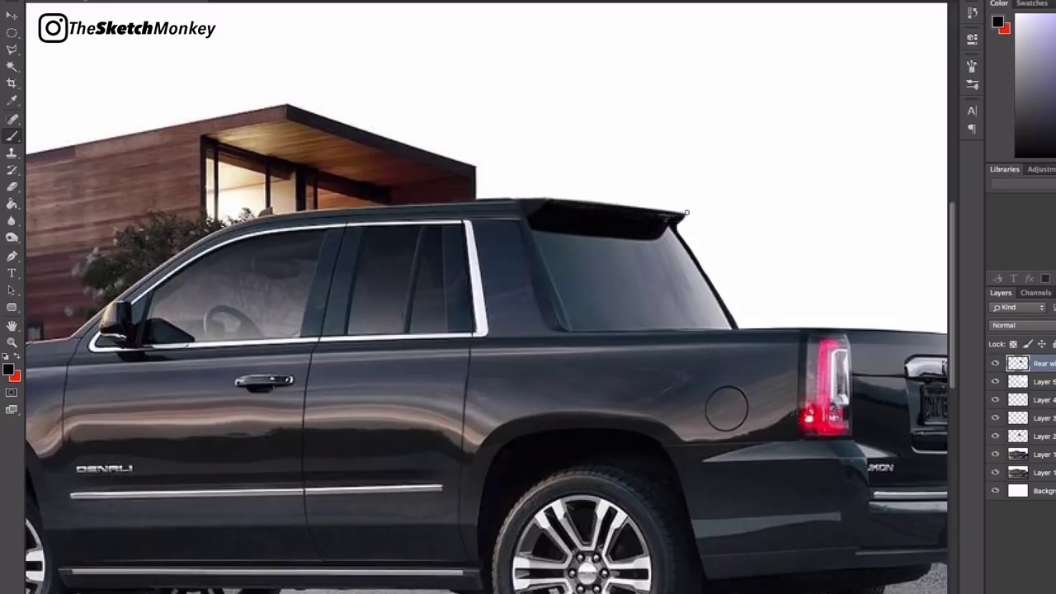
pyautogui.moveTo(566, 208); pyautogui.dragTo(686, 215)
pyautogui.keyDown('alt'); pyautogui.click(549, 198); pyautogui.keyUp('alt')
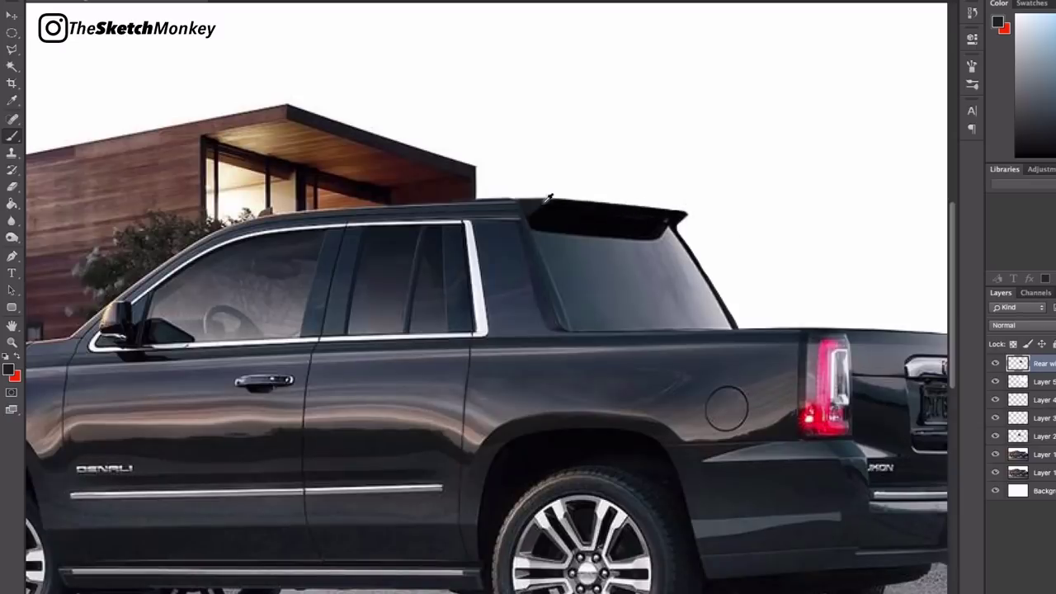
# - Transform the rear windshield layer to lower the outer end of its spoiler slightly
pyautogui.hotkey('ctrl', '-')
pyautogui.hotkey('ctrl', 't')
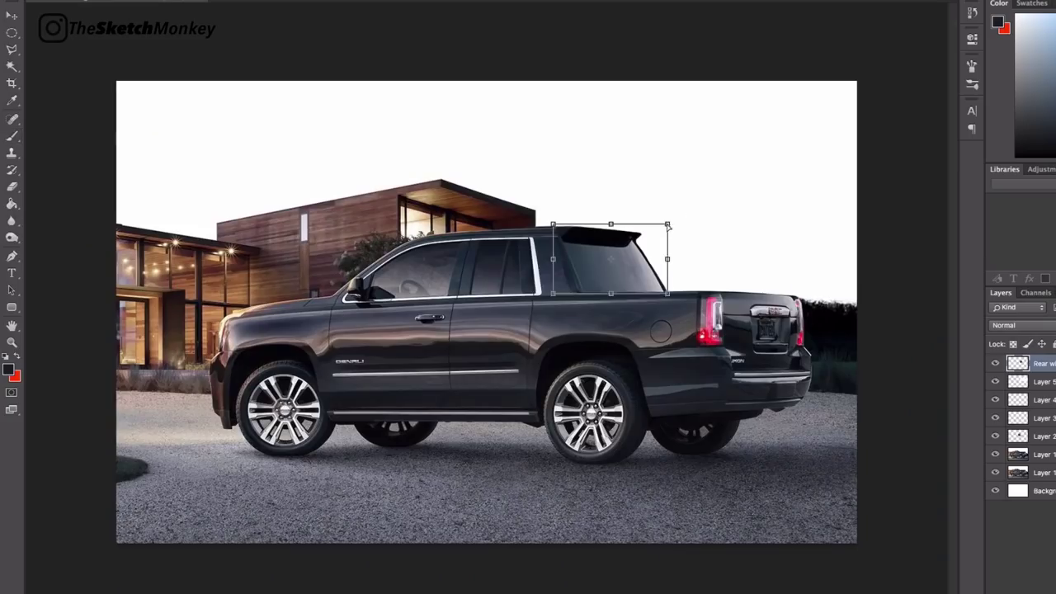
pyautogui.moveTo(672, 224); pyautogui.dragTo(673, 229)
pyautogui.press('Return')
# - Paint a dark frame around the rear glass on a new layer using a colour sampled from the window
pyautogui.keyDown('alt'); pyautogui.click(722, 288); pyautogui.keyUp('alt')
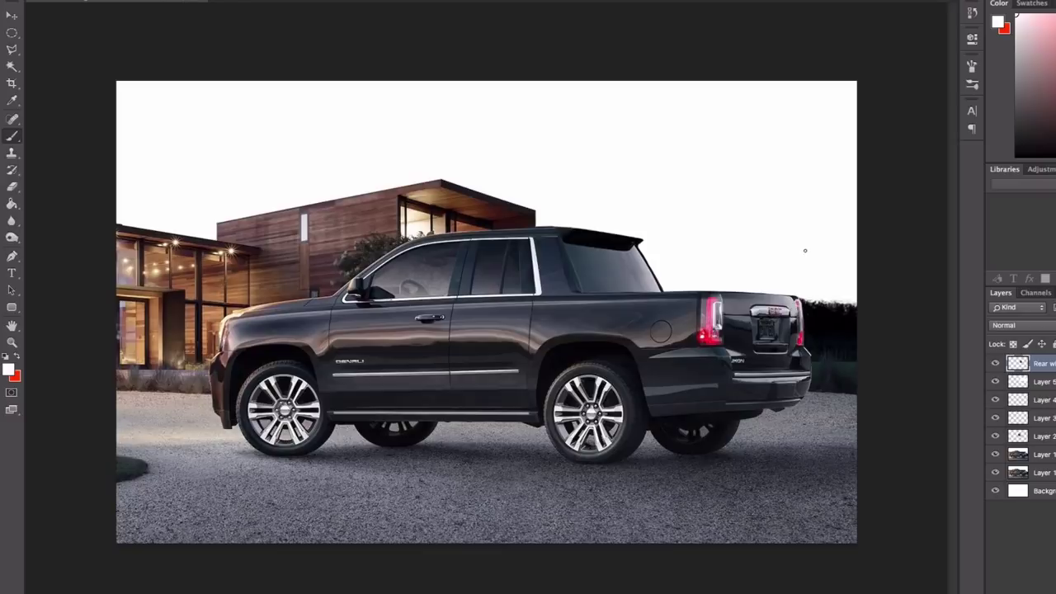
pyautogui.keyDown('alt'); pyautogui.click(594, 248); pyautogui.keyUp('alt')
pyautogui.hotkey('ctrl', '+')
pyautogui.hotkey('ctrl', '-')
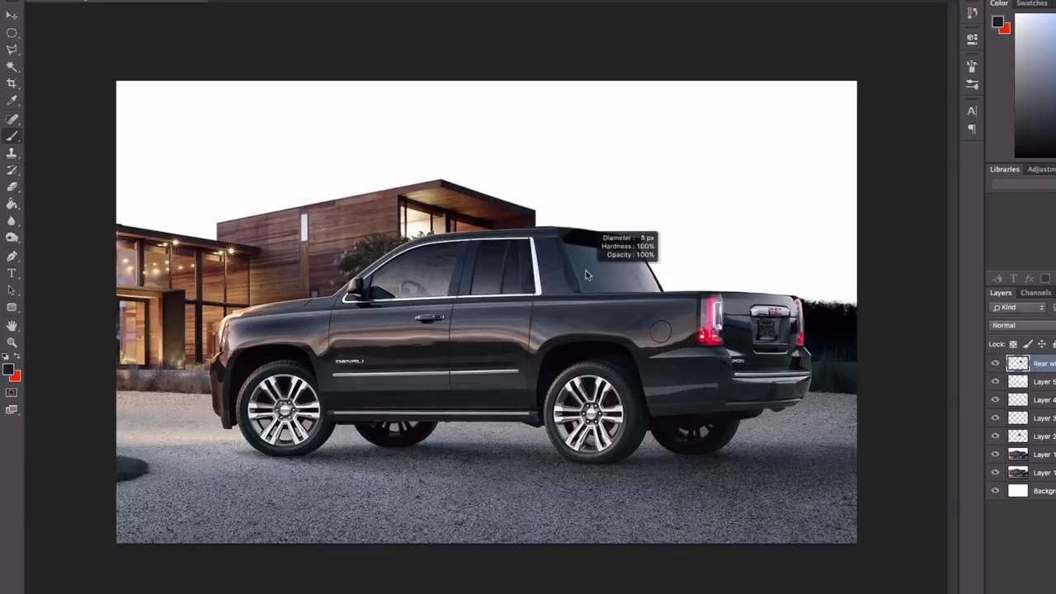
pyautogui.hotkey('ctrl', 'shift', 'alt', 'n')
pyautogui.moveTo(577, 246)
pyautogui.mouseDown()
pyautogui.moveTo(582, 289)
pyautogui.moveTo(630, 290)
pyautogui.mouseUp()
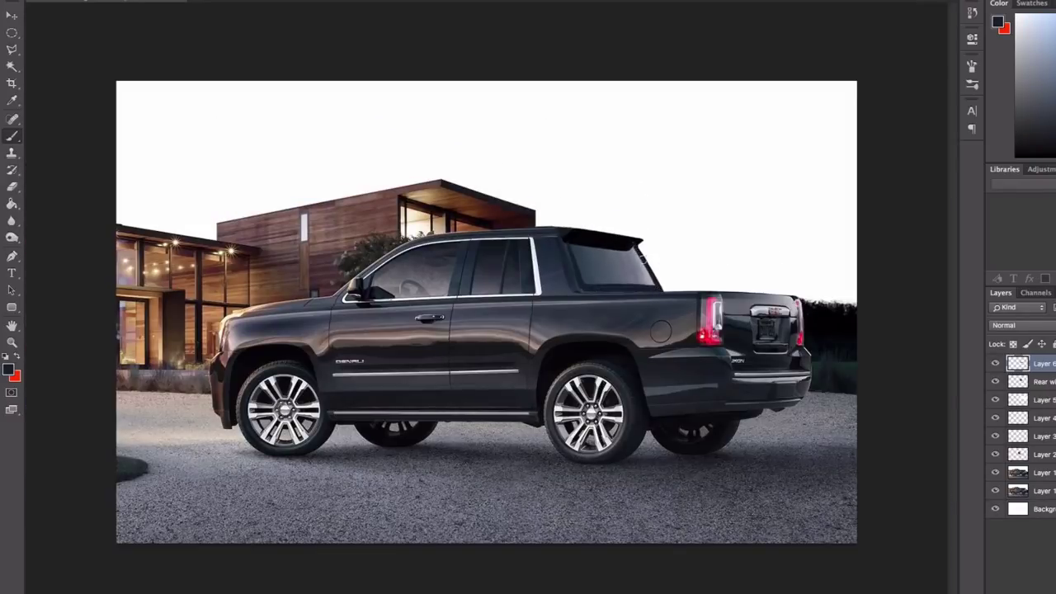
# - Clean up the edges of the dark rear glass frame with the Eraser
pyautogui.scroll(3, 662, 292)
pyautogui.press('e')
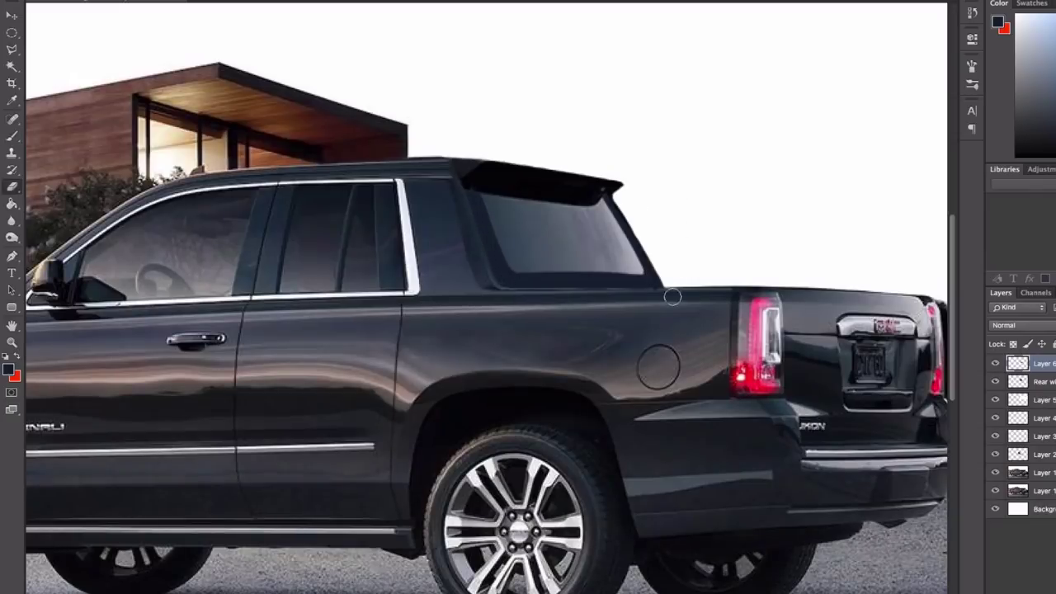
pyautogui.scroll(2, 687, 162)
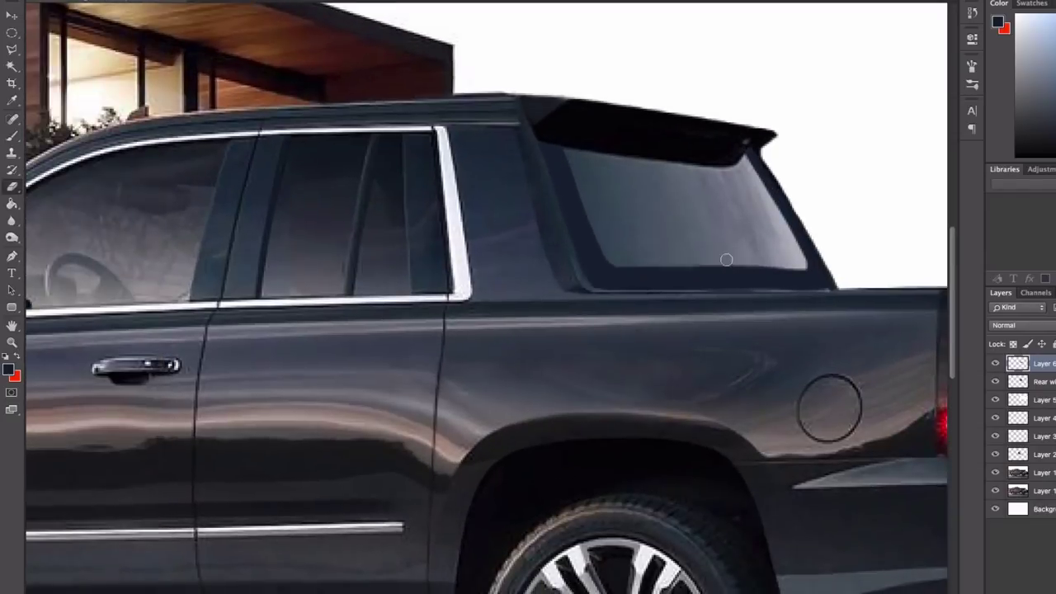
# - Refine the rear glass frame with small brush strokes from beneath the spoiler to the lower edge of the window
pyautogui.press('b')
pyautogui.rightClick(698, 152)
pyautogui.press('Return')
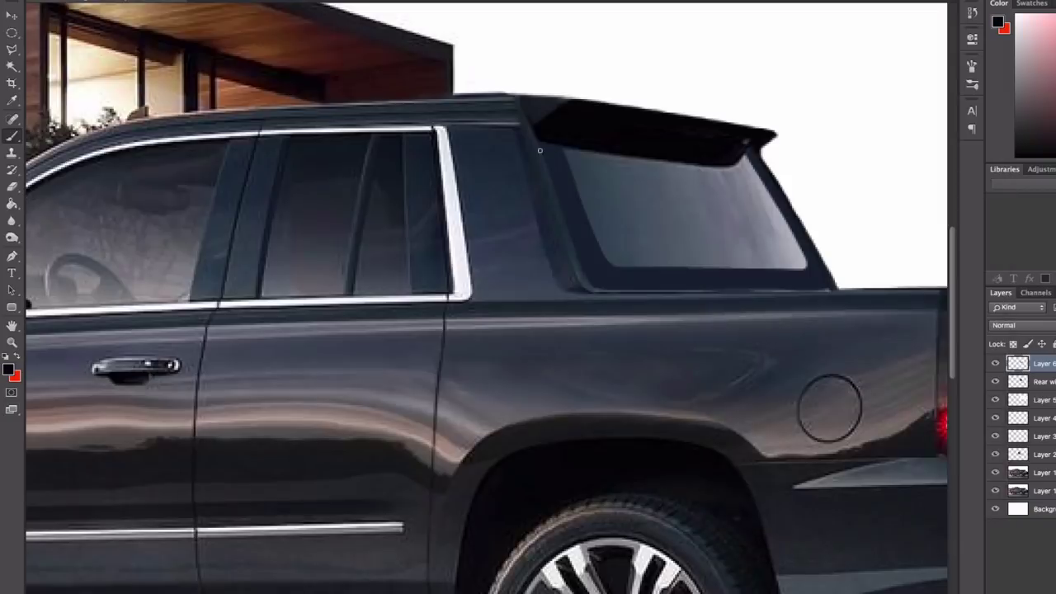
pyautogui.press('x')
pyautogui.moveTo(751, 157)
pyautogui.mouseDown()
pyautogui.moveTo(809, 264)
pyautogui.moveTo(851, 179)
pyautogui.moveTo(658, 285)
pyautogui.mouseUp()
pyautogui.press('x')
pyautogui.hotkey('ctrl', '0')
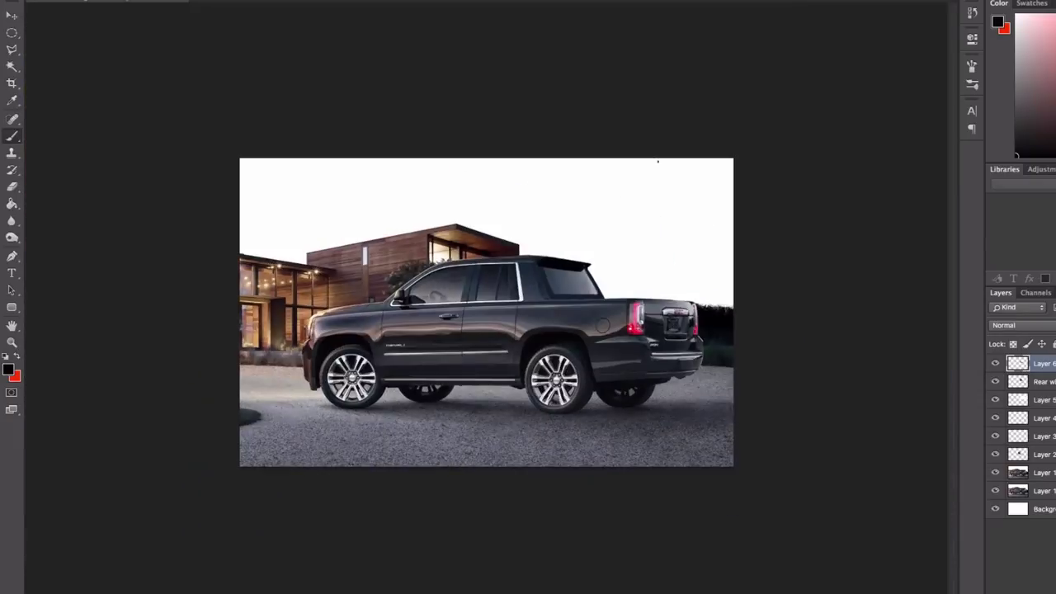
# - Touch up the dark rear glass frame inside its selection and the spoiler's outer end with the Brush
pyautogui.press('x')
pyautogui.rightClick(648, 248)
pyautogui.press('Escape')
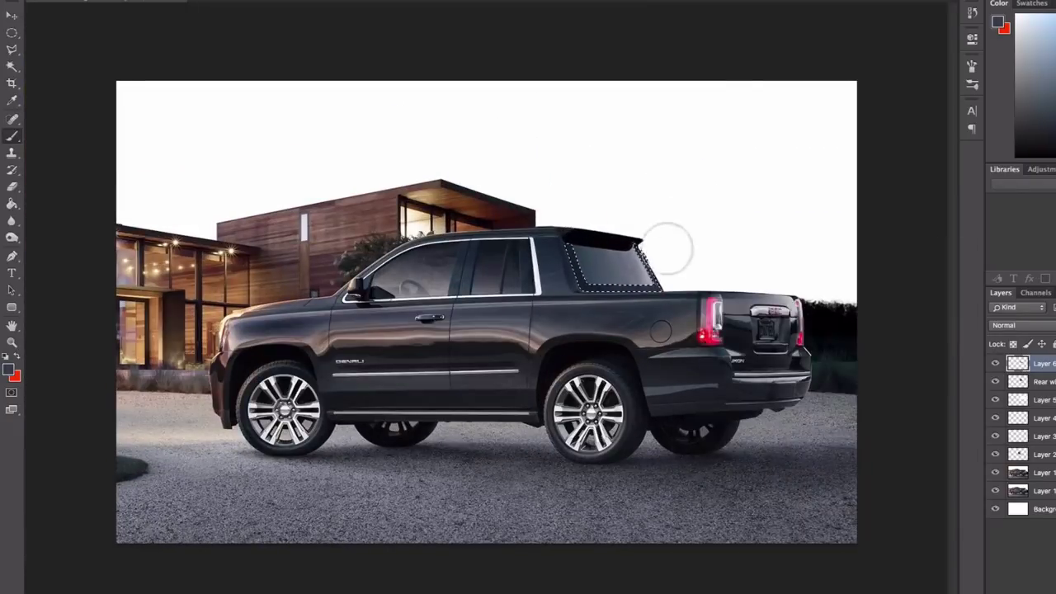
pyautogui.scroll(2, 674, 298)
pyautogui.press('e')
pyautogui.press('b')
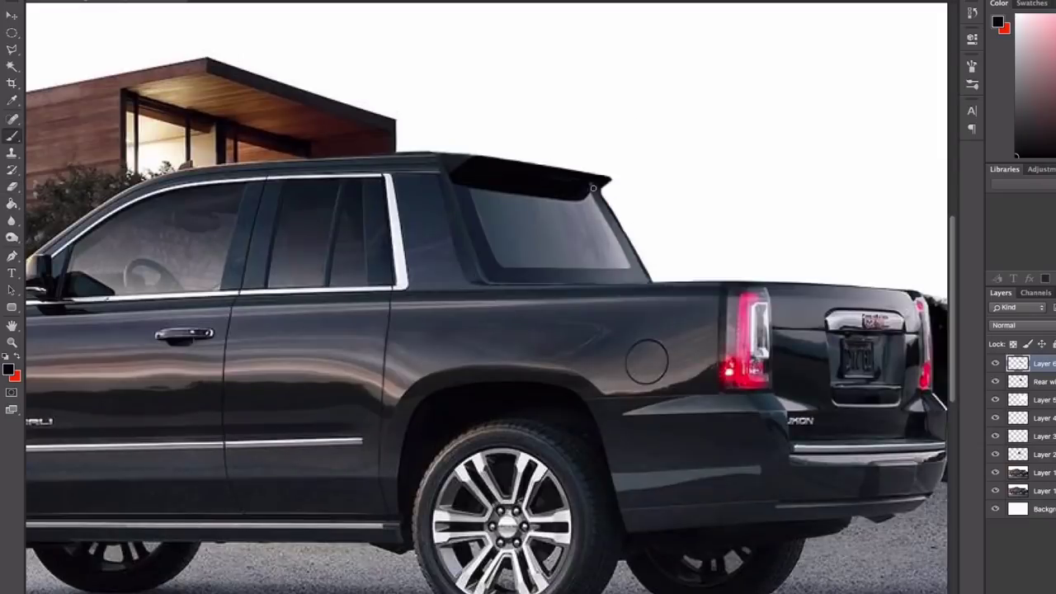
# - Retouch the rear pillar's outer edge and the bed's upper edge with small brush strokes in colours sampled from the body
pyautogui.scroll(2, 649, 293)
pyautogui.keyDown('alt'); pyautogui.click(652, 285); pyautogui.keyUp('alt')
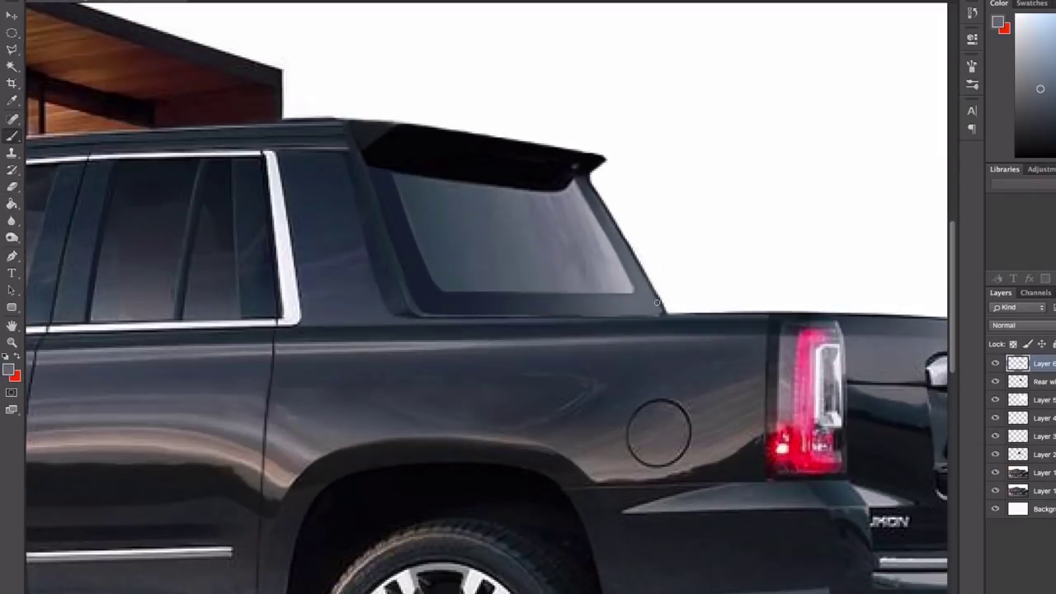
pyautogui.hscroll(-3, 658, 302)
pyautogui.scroll(-3, 568, 304)
pyautogui.hscroll(3, 568, 304)
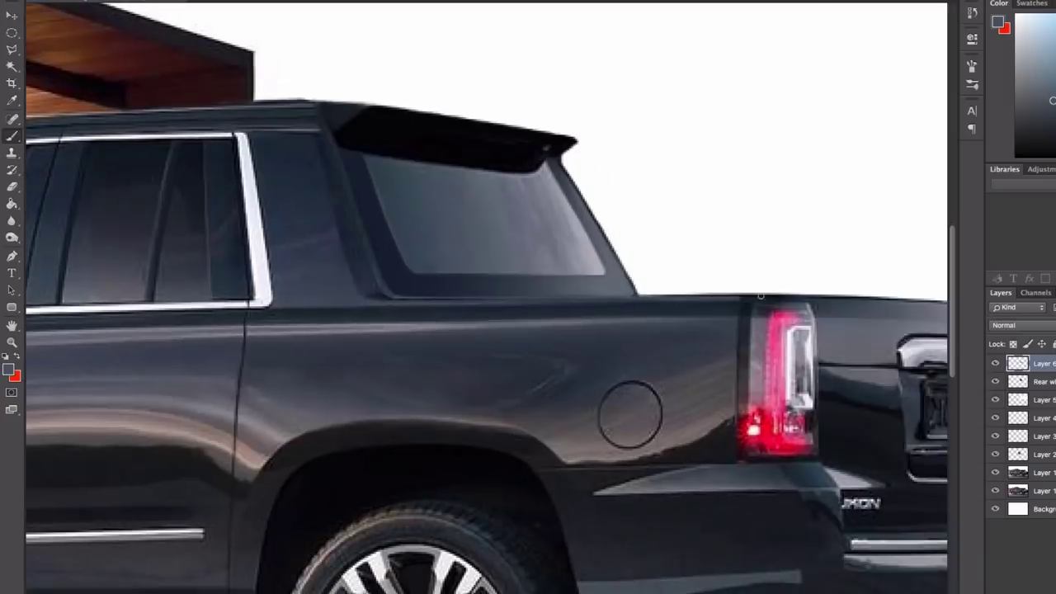
pyautogui.scroll(3, 502, 287)
pyautogui.scroll(-1, 684, 385)
pyautogui.scroll(-3, 684, 385)
pyautogui.scroll(3, 740, 309)
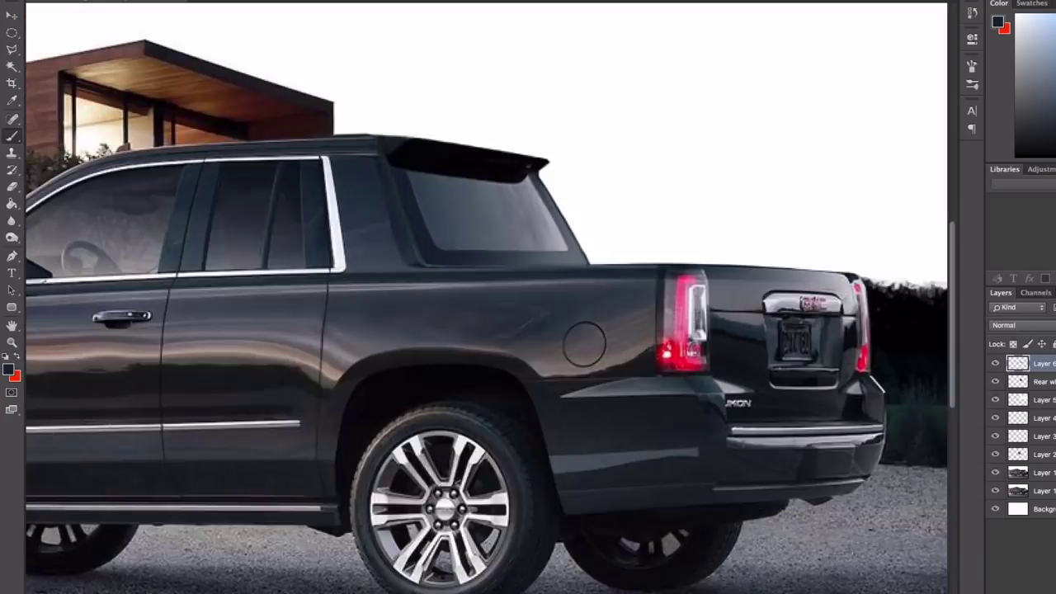
# - Select both taillights on the vehicle layer with the Polygonal Lasso and copy them to a new layer
pyautogui.keyDown('ctrl'); pyautogui.click(713, 282); pyautogui.keyUp('ctrl')
pyautogui.press('l')
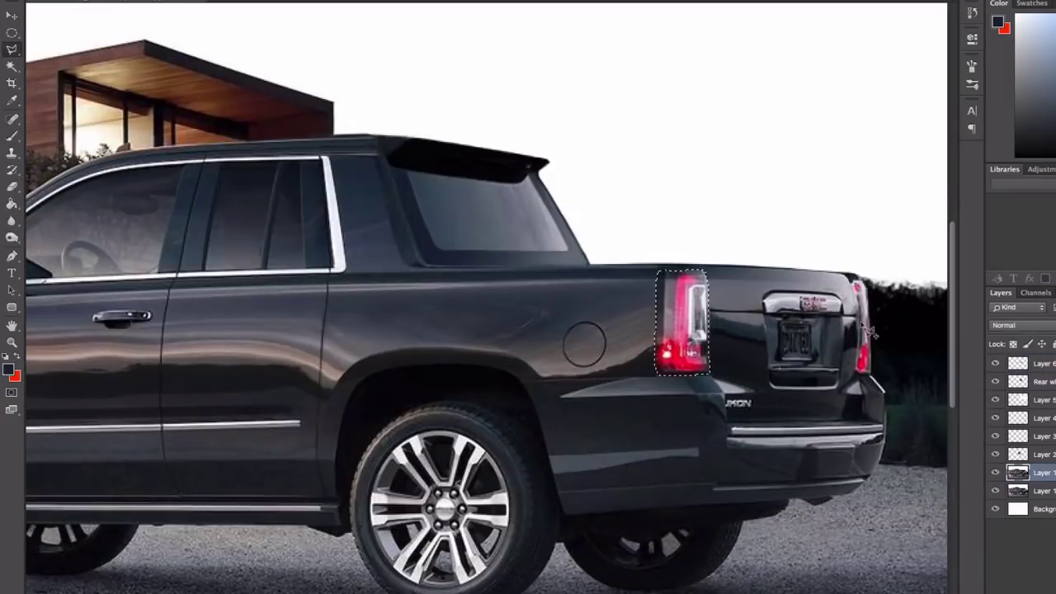
pyautogui.hotkey('ctrl', 'j')
# - Touch up the bed's upper edge in front of the taillight with a 3 px hard brush
pyautogui.click(16, 139)
pyautogui.hotkey('alt', '.')
pyautogui.rightClick(726, 243)
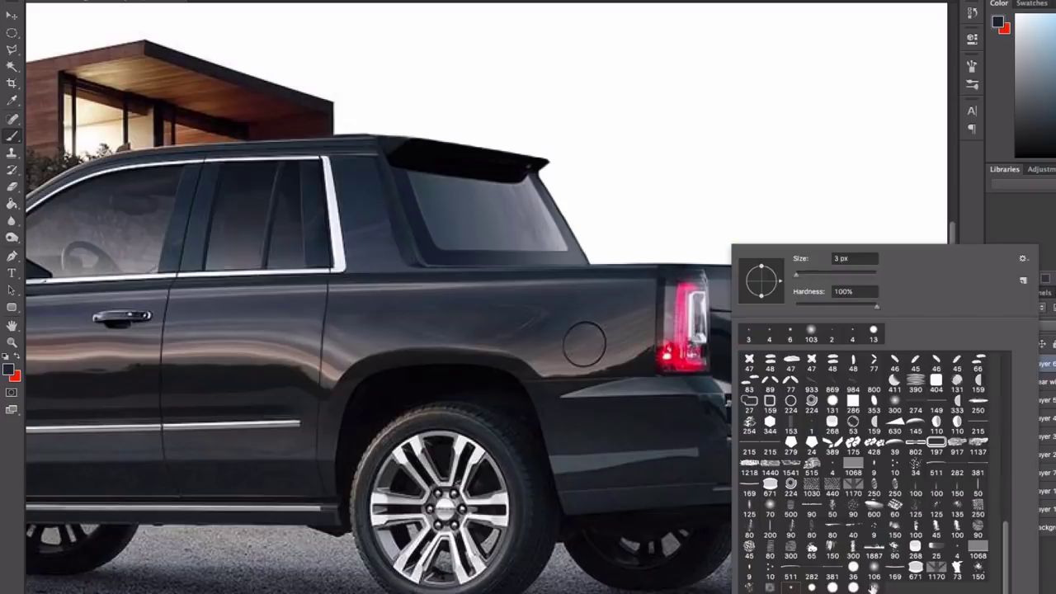
pyautogui.press('Escape')
pyautogui.press('x')
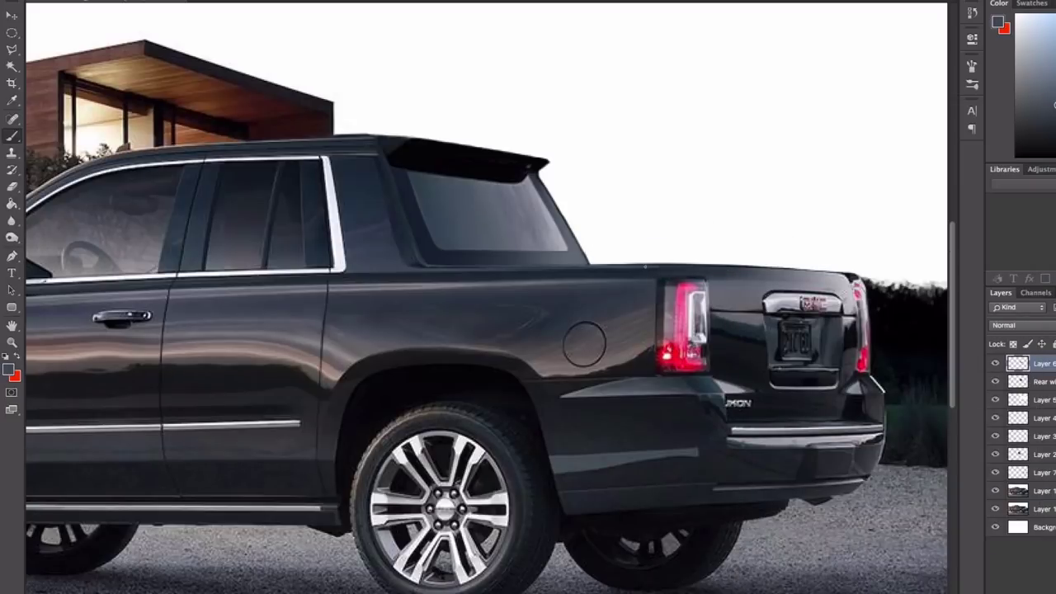
# - Paint a dark lip on a new layer along the tailgate's upper edge, ending just past the far corner
pyautogui.press('x')
pyautogui.hscroll(2, 689, 270)
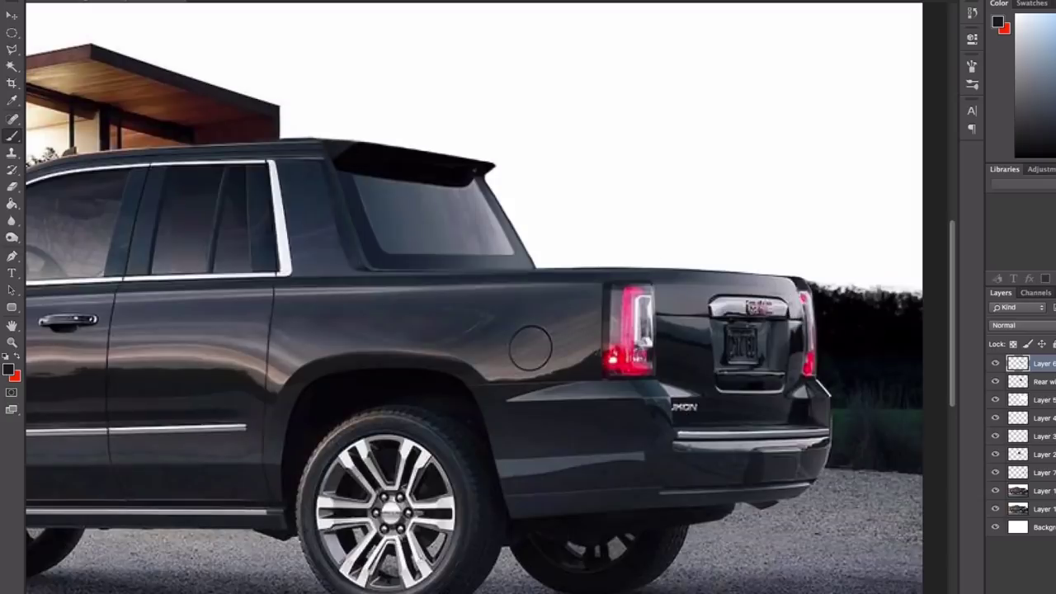
pyautogui.hotkey('ctrl', 'shift', 'alt', 'n')
pyautogui.moveTo(689, 271)
pyautogui.mouseDown()
pyautogui.moveTo(817, 281)
pyautogui.moveTo(660, 282)
pyautogui.moveTo(698, 276)
pyautogui.mouseUp()
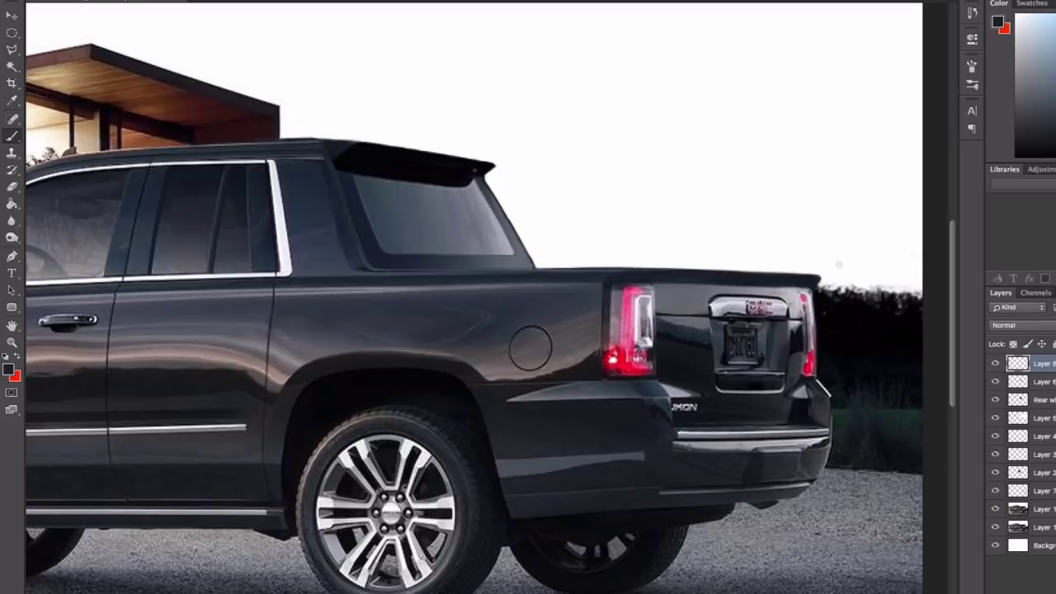
# - Paint a red light strip on a new layer across the tailgate, joining both taillights with reds sampled from them
pyautogui.keyDown('alt'); pyautogui.click(813, 316); pyautogui.keyUp('alt')
pyautogui.hotkey('ctrl', 'shift', 'alt', 'n')
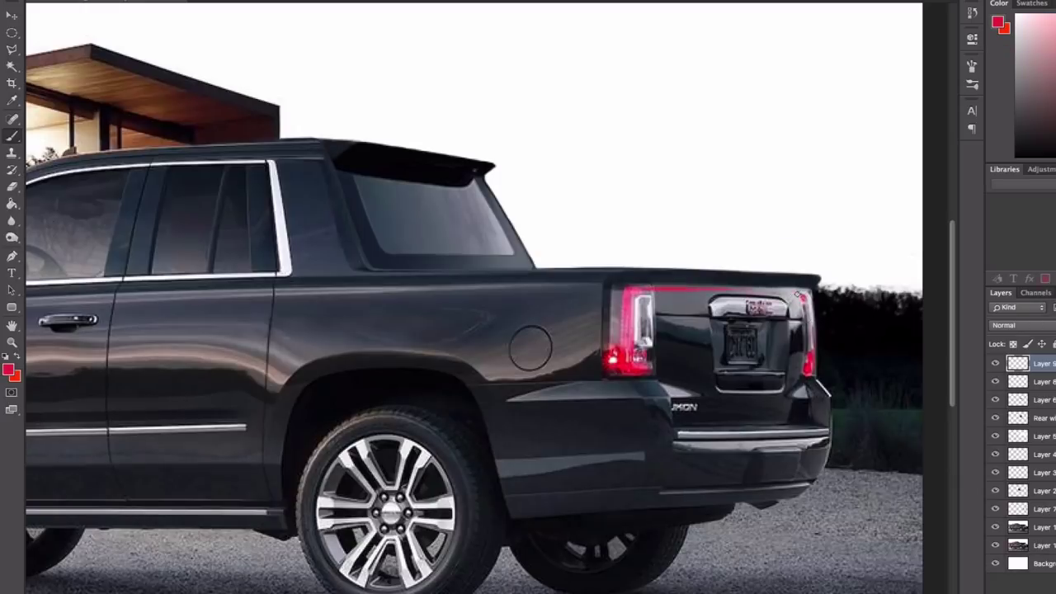
pyautogui.keyDown('alt'); pyautogui.click(661, 290); pyautogui.keyUp('alt')
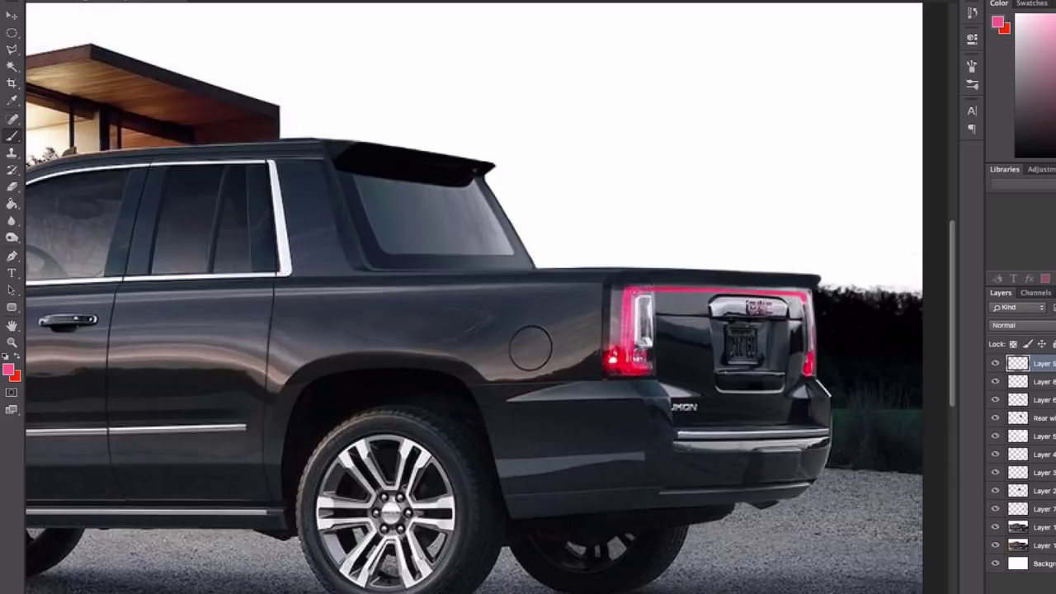
pyautogui.keyDown('alt'); pyautogui.click(636, 317); pyautogui.keyUp('alt')
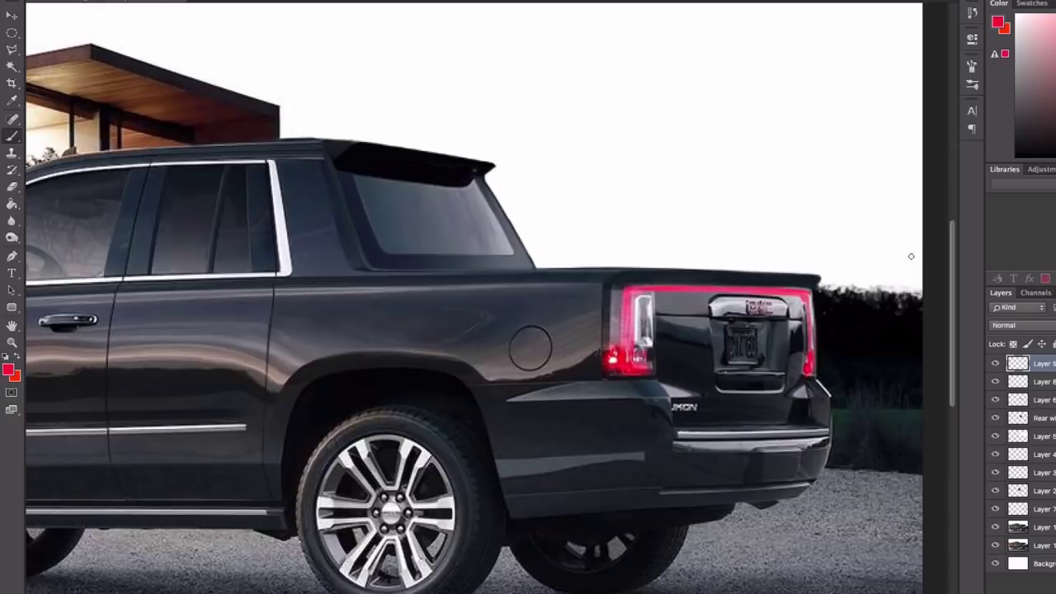
# - Clean up the edges of the red light strip with a dark body colour and sample the white of the taillight lens
pyautogui.keyDown('alt'); pyautogui.click(657, 279); pyautogui.keyUp('alt')
pyautogui.scroll(2, 690, 275)
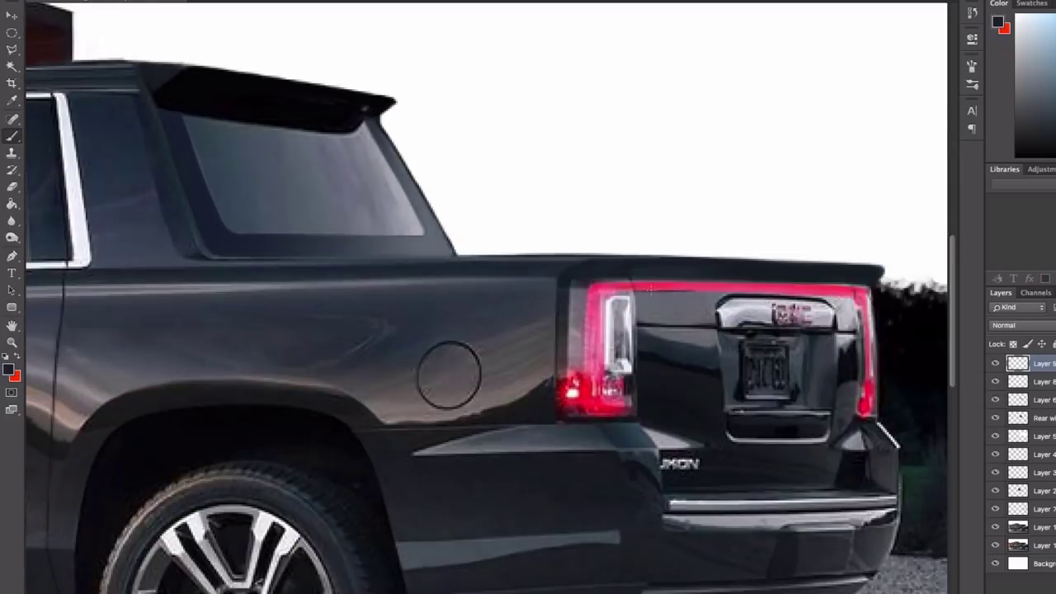
pyautogui.moveTo(855, 291)
pyautogui.mouseDown()
pyautogui.moveTo(641, 291)
pyautogui.moveTo(845, 282)
pyautogui.mouseUp()
pyautogui.keyDown('alt'); pyautogui.click(621, 313); pyautogui.keyUp('alt')
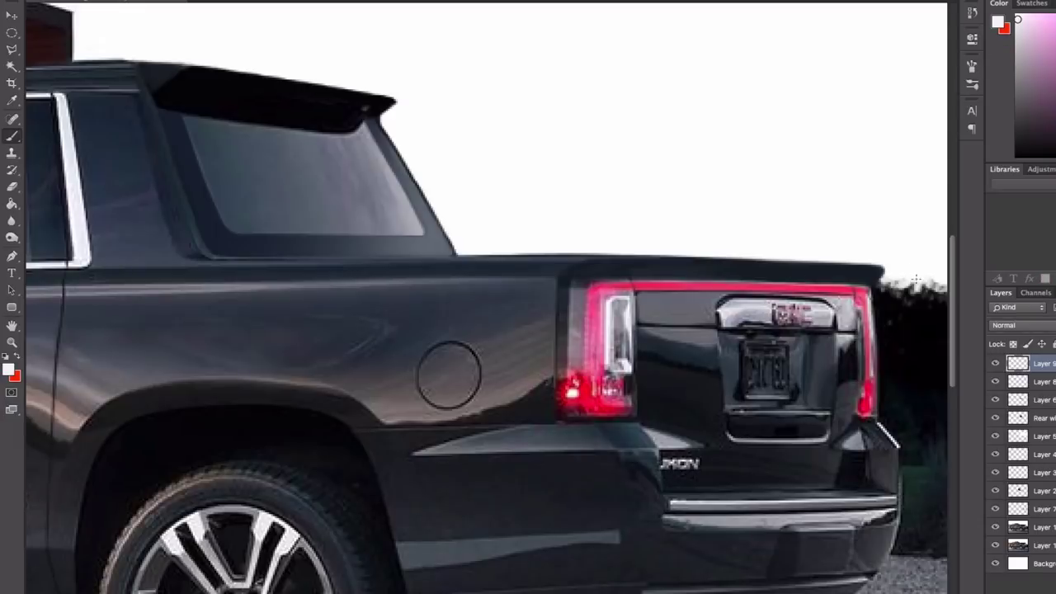
# - Apply Free Transform to the red light strip layer to fit it between the two taillights
pyautogui.scroll(-5, 864, 369)
pyautogui.scroll(3, 699, 333)
pyautogui.hotkey('ctrl', 't')
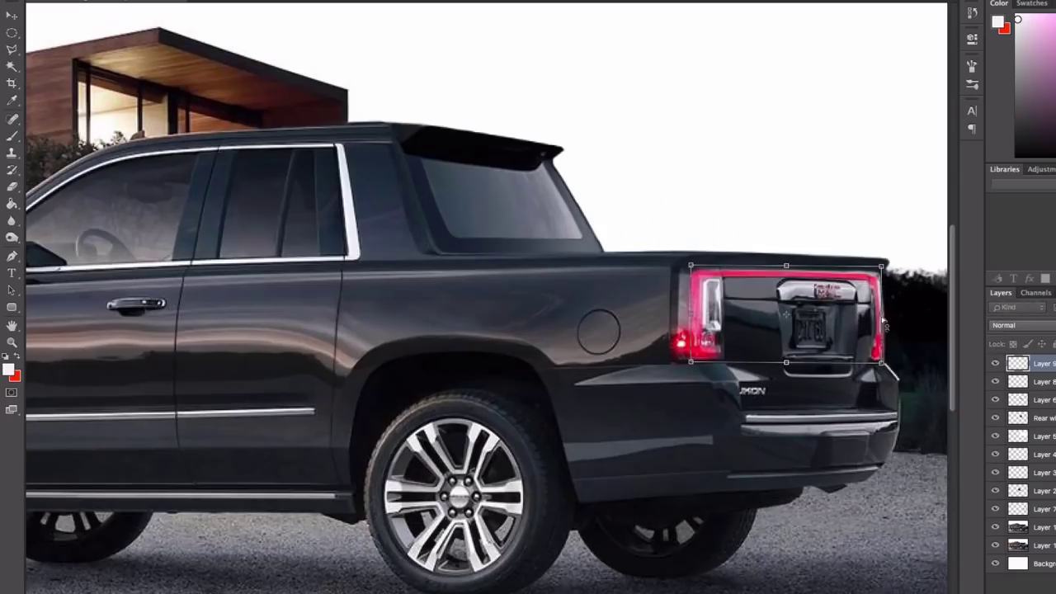
pyautogui.scroll(-5, 825, 301)
pyautogui.scroll(3, 743, 306)
pyautogui.scroll(-3, 836, 319)
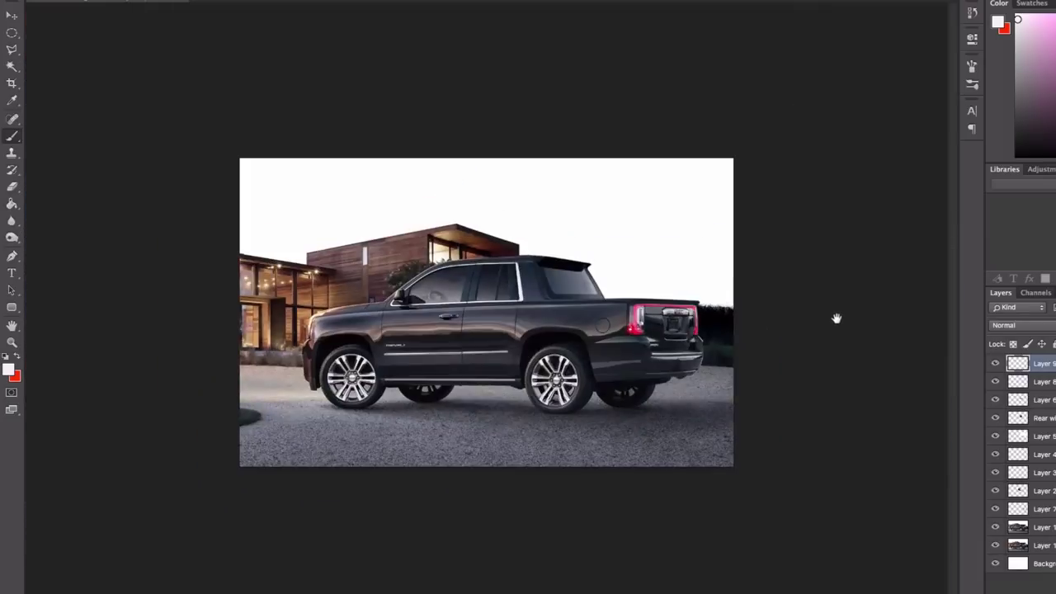
# - Refine the red light strip and the near taillight's red outline with a 7 px hard brush and colours sampled from the lights
pyautogui.scroll(2, 735, 335)
pyautogui.scroll(2, 835, 290)
pyautogui.keyDown('alt'); pyautogui.click(667, 281); pyautogui.keyUp('alt')
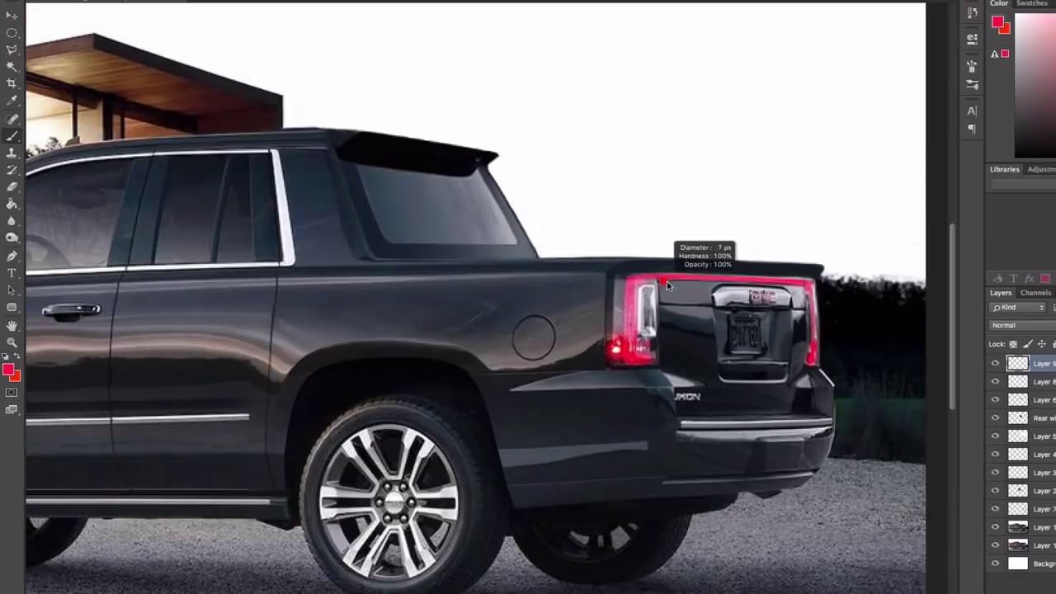
pyautogui.scroll(-2, 796, 366)
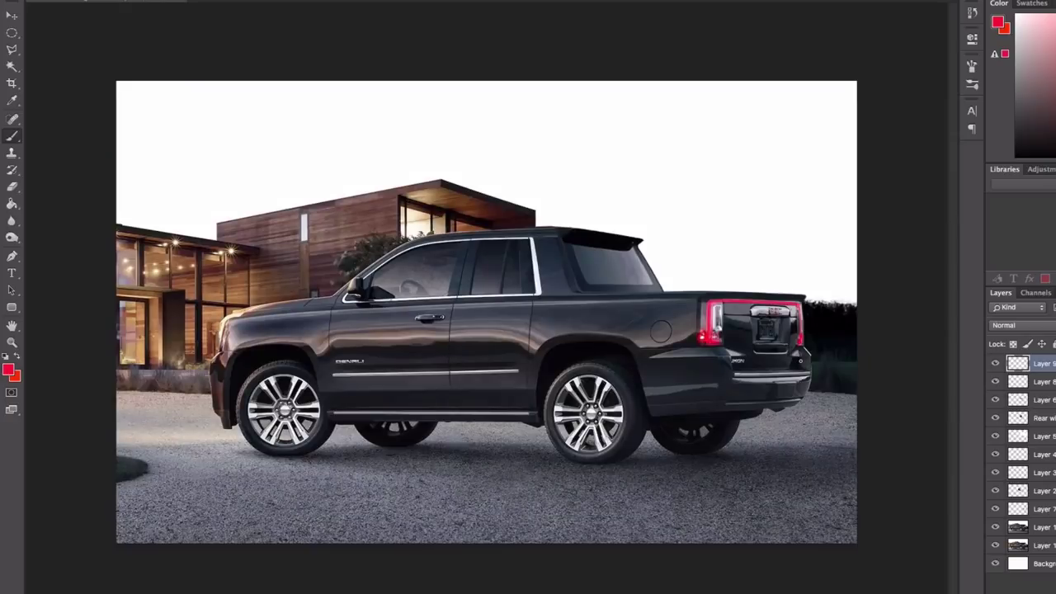
pyautogui.scroll(3, 781, 292)
pyautogui.keyDown('alt'); pyautogui.click(781, 294); pyautogui.keyUp('alt')
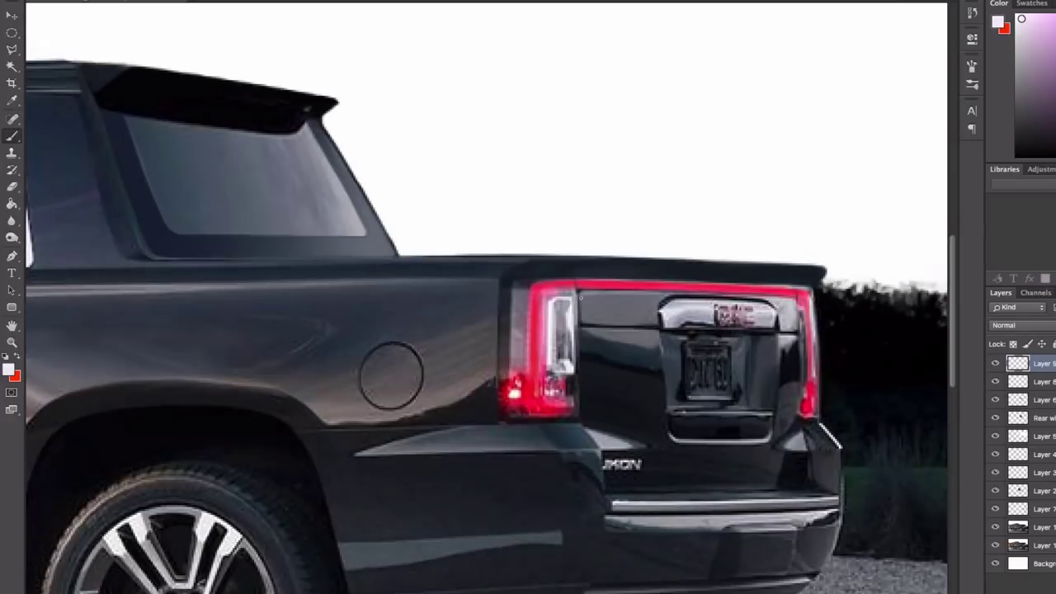
pyautogui.scroll(-3, 855, 328)
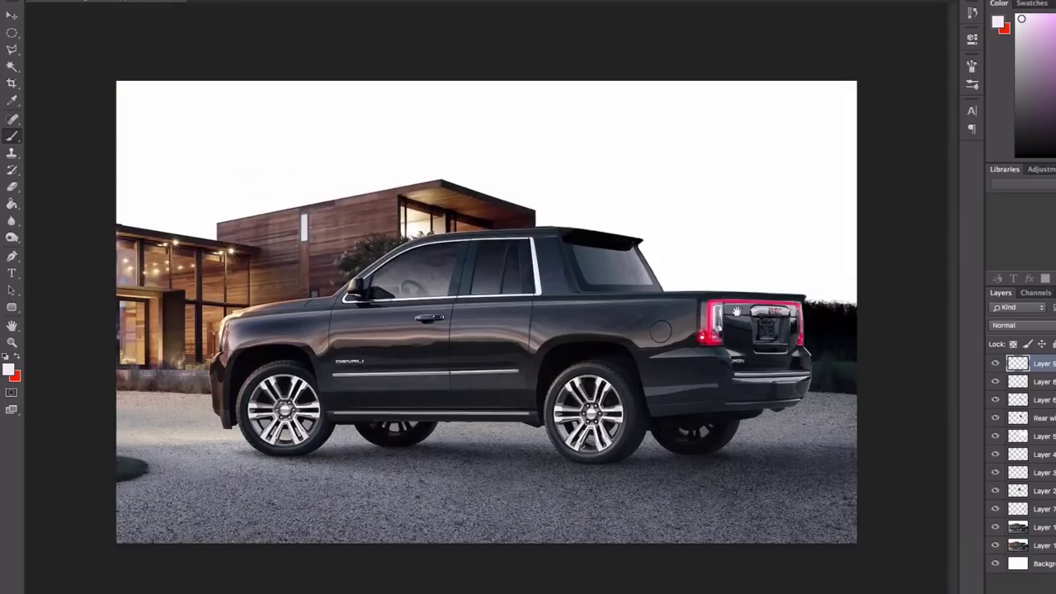
# - Black out the near taillight's clear inner lens on a new layer beneath the light strip with a soft brush
pyautogui.hotkey('ctrl', 'shift', 'alt', 'n')
pyautogui.scroll(2, 737, 311)
pyautogui.rightClick(698, 245)
pyautogui.press('Escape')
pyautogui.keyDown('alt'); pyautogui.click(672, 306); pyautogui.keyUp('alt')
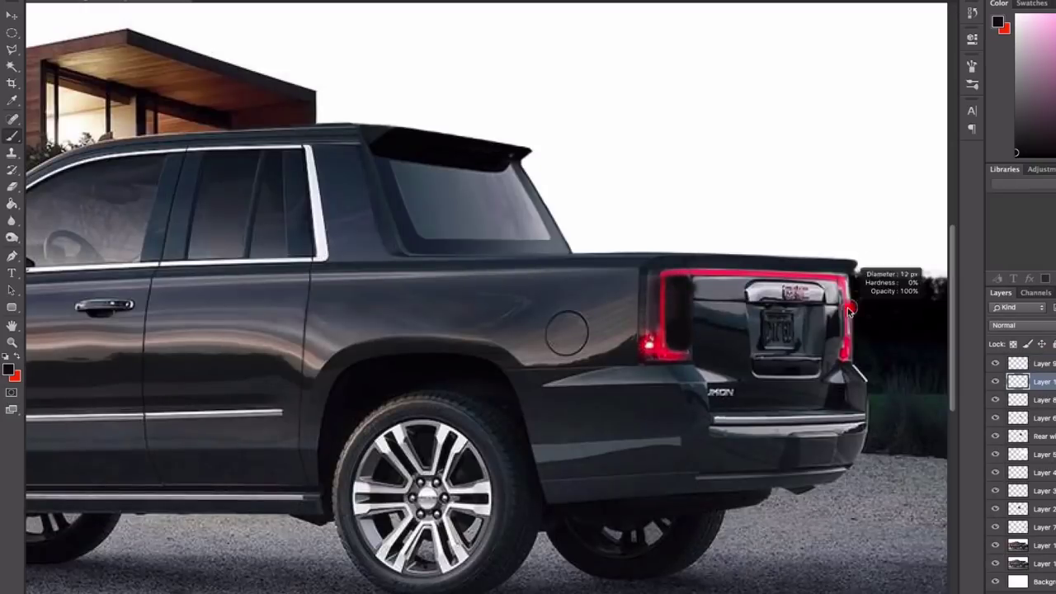
# - Retouch the near taillight's outer side and lower edge with dark and grey tones sampled around it
pyautogui.keyDown('alt'); pyautogui.click(647, 295); pyautogui.keyUp('alt')
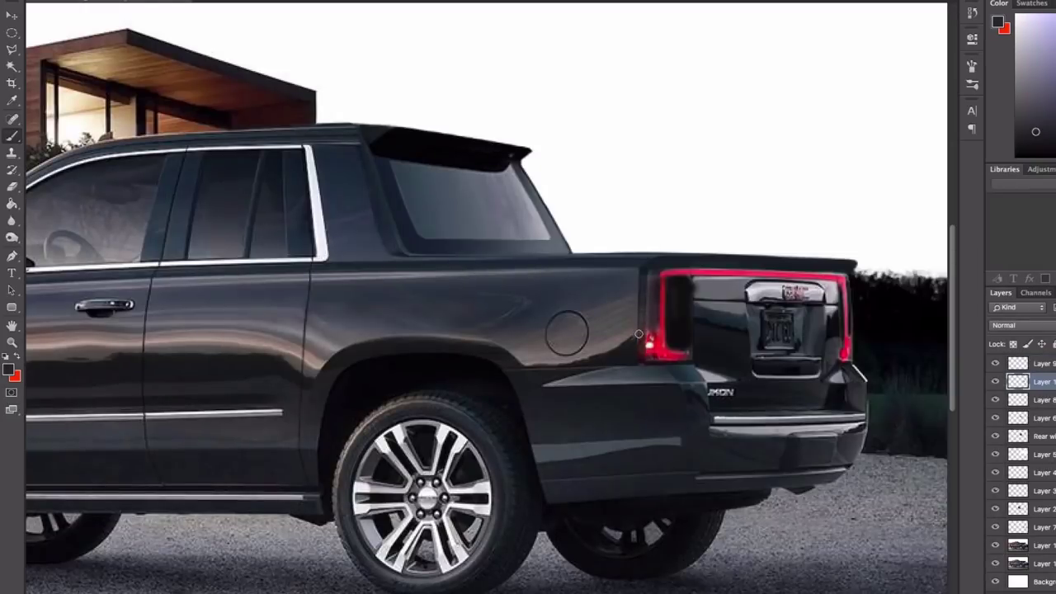
pyautogui.keyDown('alt'); pyautogui.click(664, 357); pyautogui.keyUp('alt')
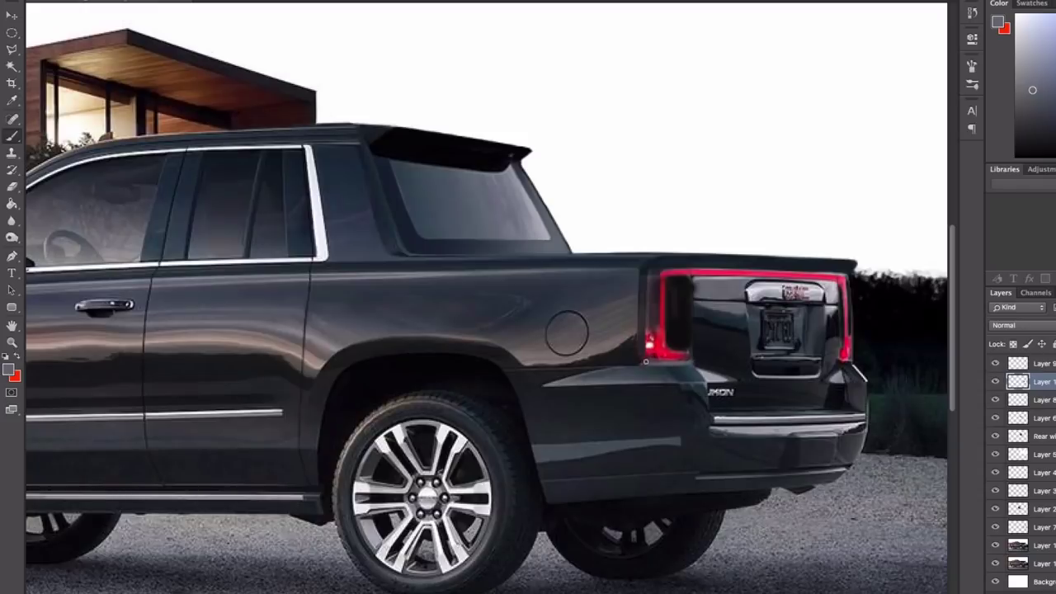
pyautogui.keyDown('alt'); pyautogui.click(646, 360); pyautogui.keyUp('alt')
pyautogui.scroll(1, 646, 361)
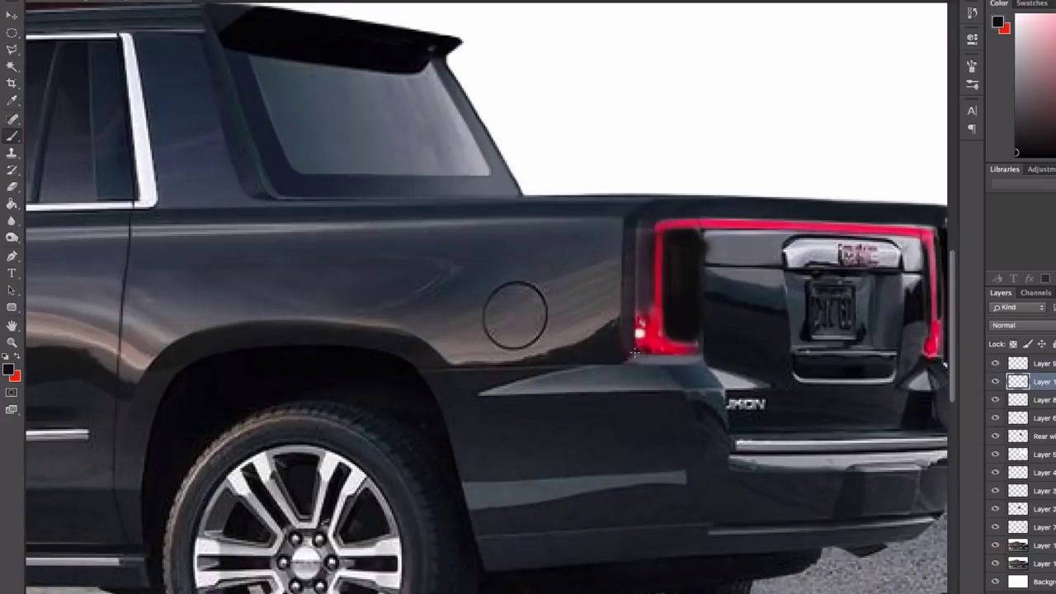
pyautogui.keyDown('alt'); pyautogui.click(629, 364); pyautogui.keyUp('alt')
# - Erase the excess black along the edges of the near taillight's darkened inner lens
pyautogui.press('e')
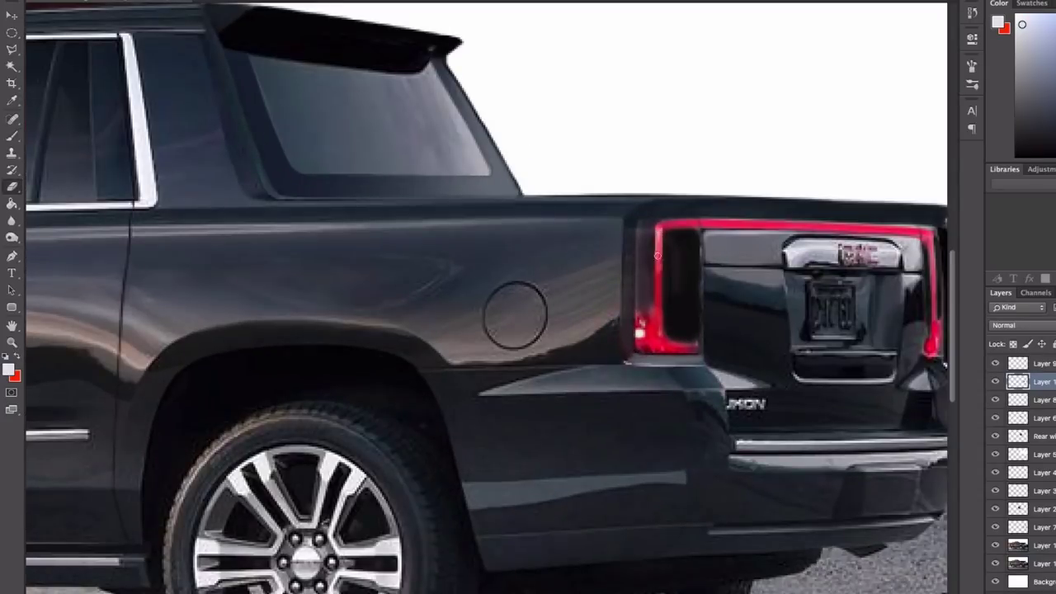
pyautogui.scroll(-3, 691, 346)
pyautogui.scroll(3, 736, 317)
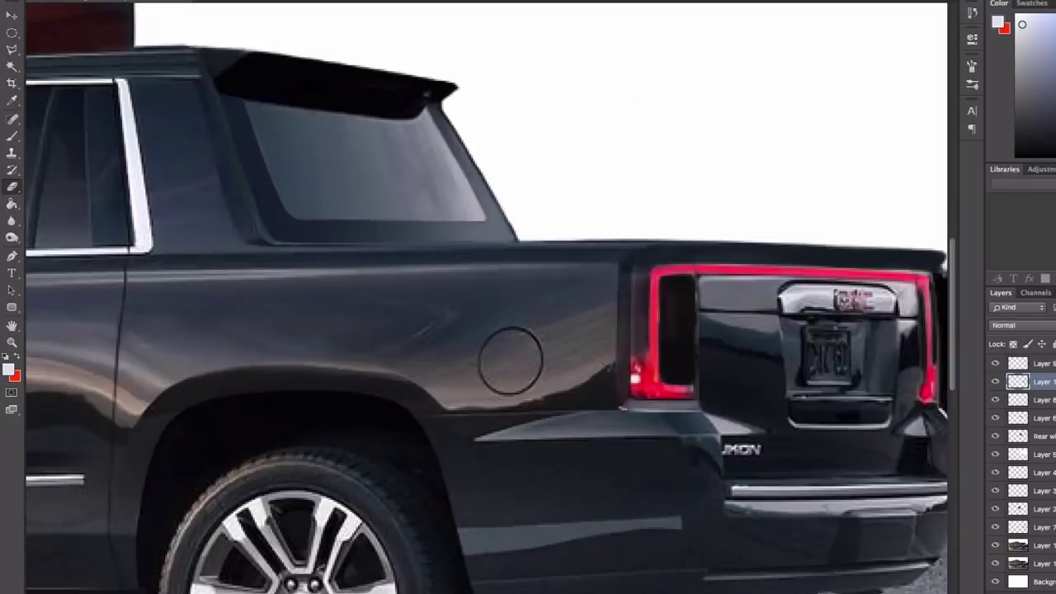
pyautogui.moveTo(699, 278); pyautogui.dragTo(695, 383)
pyautogui.scroll(-3, 750, 371)
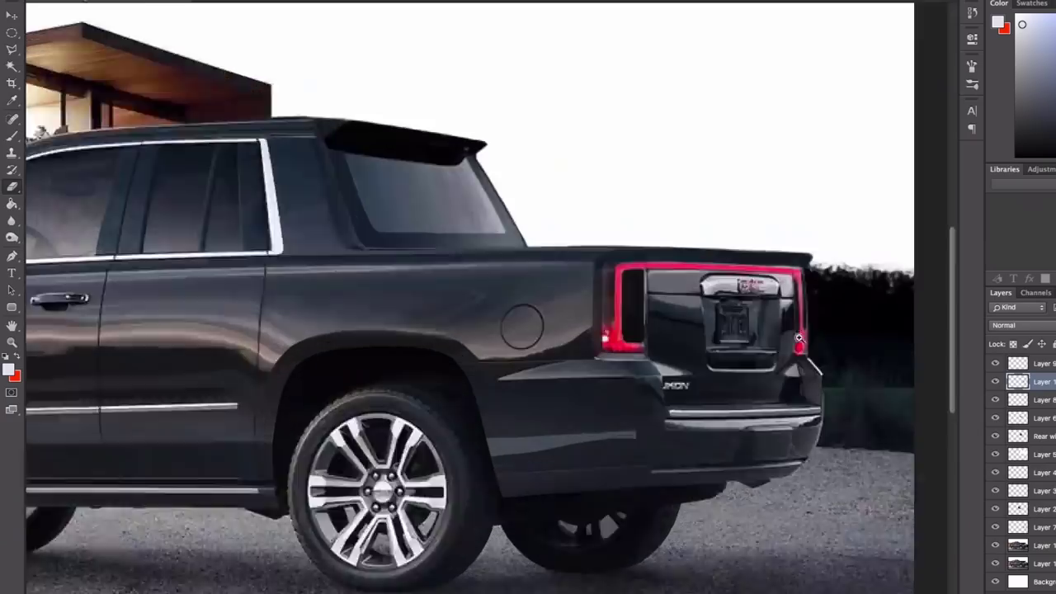
# - Paint out the bright red glow at the near taillight's lower outer corner with sampled dark tones
pyautogui.scroll(3, 518, 345)
pyautogui.press('b')
pyautogui.keyDown('alt'); pyautogui.click(518, 345); pyautogui.keyUp('alt')
pyautogui.moveTo(516, 345); pyautogui.dragTo(506, 356)
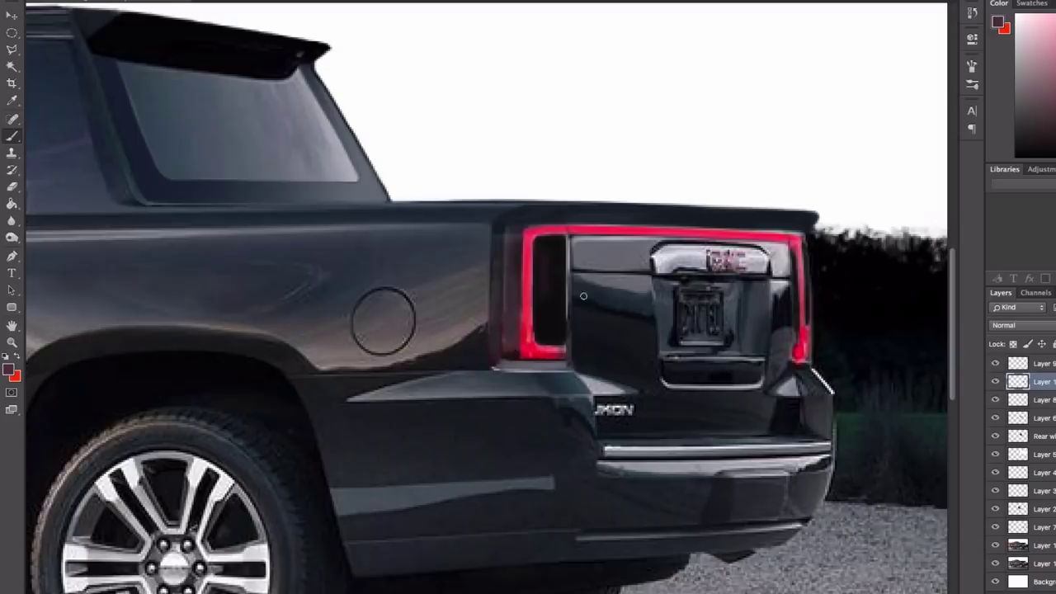
pyautogui.keyDown('alt'); pyautogui.click(508, 351); pyautogui.keyUp('alt')
pyautogui.keyDown('alt'); pyautogui.click(534, 324); pyautogui.keyUp('alt')
pyautogui.moveTo(519, 310); pyautogui.dragTo(523, 355)
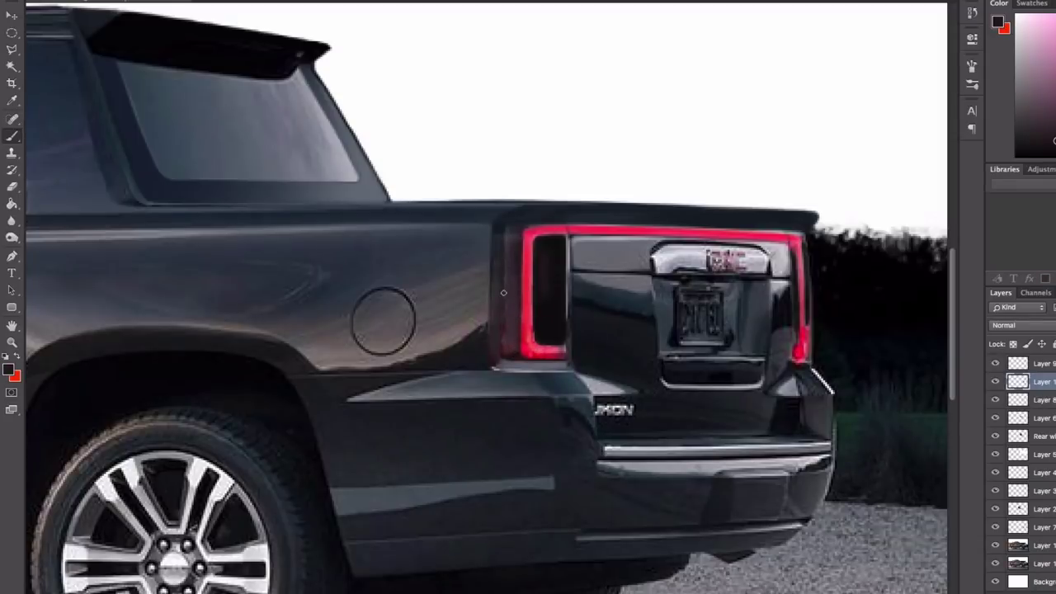
# - Even out the near taillight's vertical red bar with a dark red sampled from the light
pyautogui.scroll(-2, 543, 354)
pyautogui.scroll(3, 543, 353)
pyautogui.keyDown('alt'); pyautogui.click(543, 353); pyautogui.keyUp('alt')
pyautogui.moveTo(581, 209); pyautogui.dragTo(579, 337)
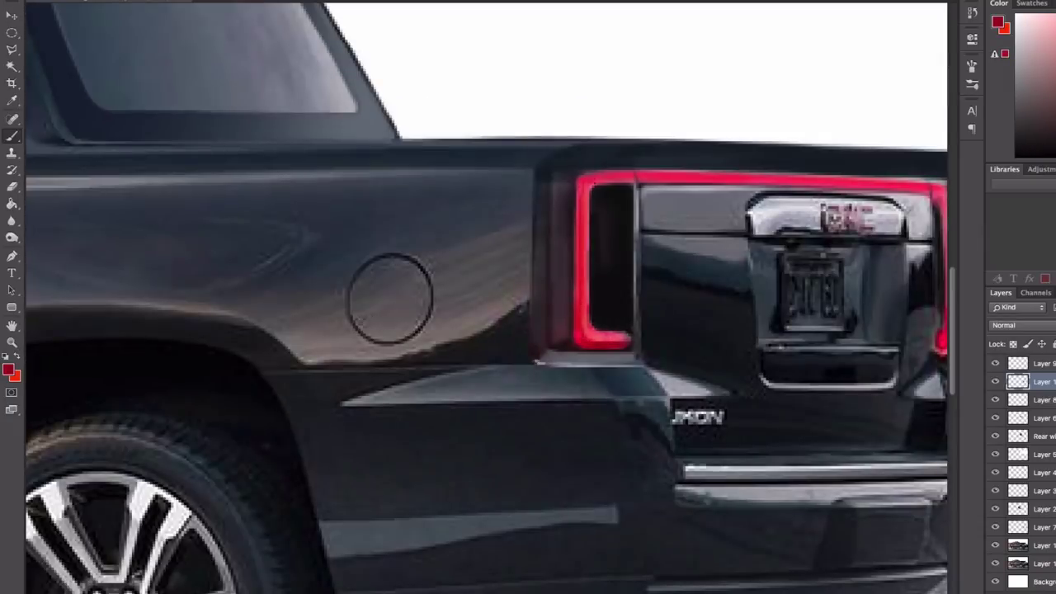
# - Retouch the far taillight's red bar and its dark edges with tones sampled around it to match the near one
pyautogui.scroll(3, 823, 354)
pyautogui.keyDown('alt'); pyautogui.click(778, 318); pyautogui.keyUp('alt')
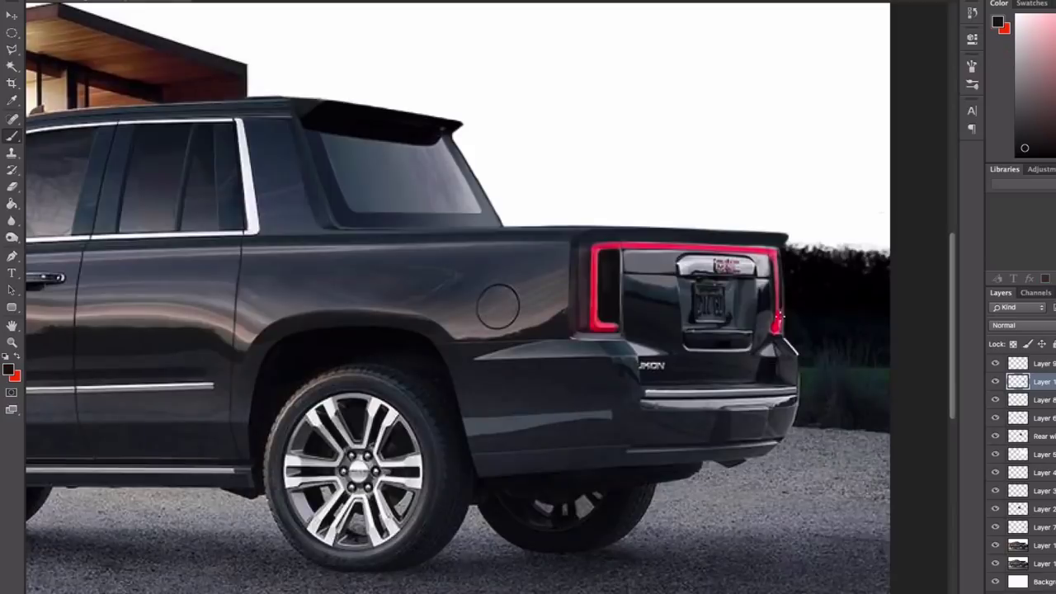
pyautogui.keyDown('alt'); pyautogui.click(775, 312); pyautogui.keyUp('alt')
pyautogui.keyDown('alt'); pyautogui.click(778, 332); pyautogui.keyUp('alt')
pyautogui.keyDown('alt'); pyautogui.click(779, 334); pyautogui.keyUp('alt')
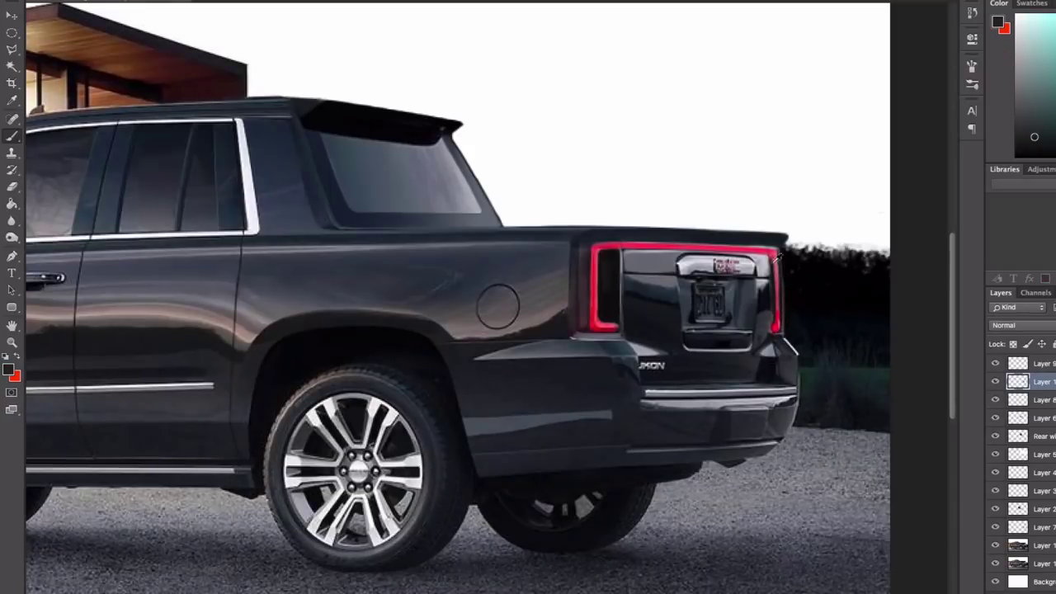
pyautogui.keyDown('alt'); pyautogui.click(778, 258); pyautogui.keyUp('alt')
# - Add a faint light reflection over the near taillight's dark inner lens on new layers and erase the excess around it
pyautogui.hotkey('ctrl', ']')
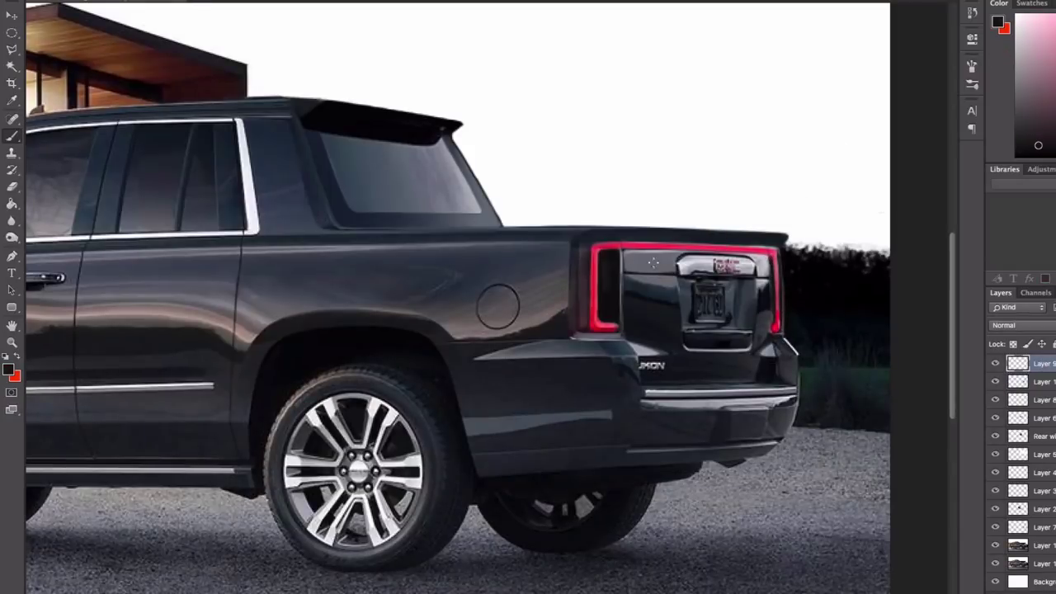
pyautogui.press('e')
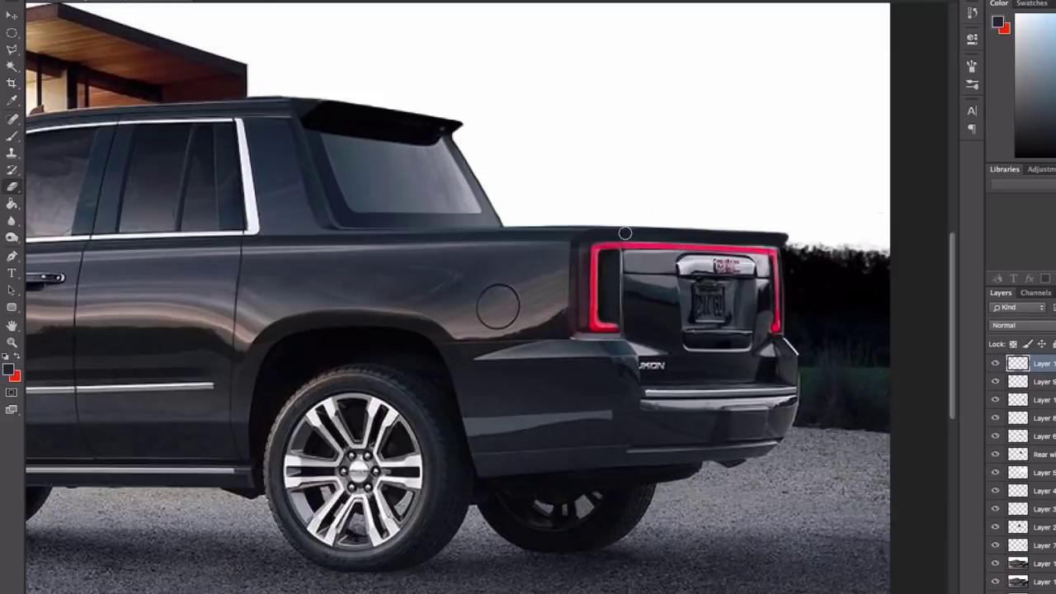
pyautogui.hotkey('ctrl', 'j')
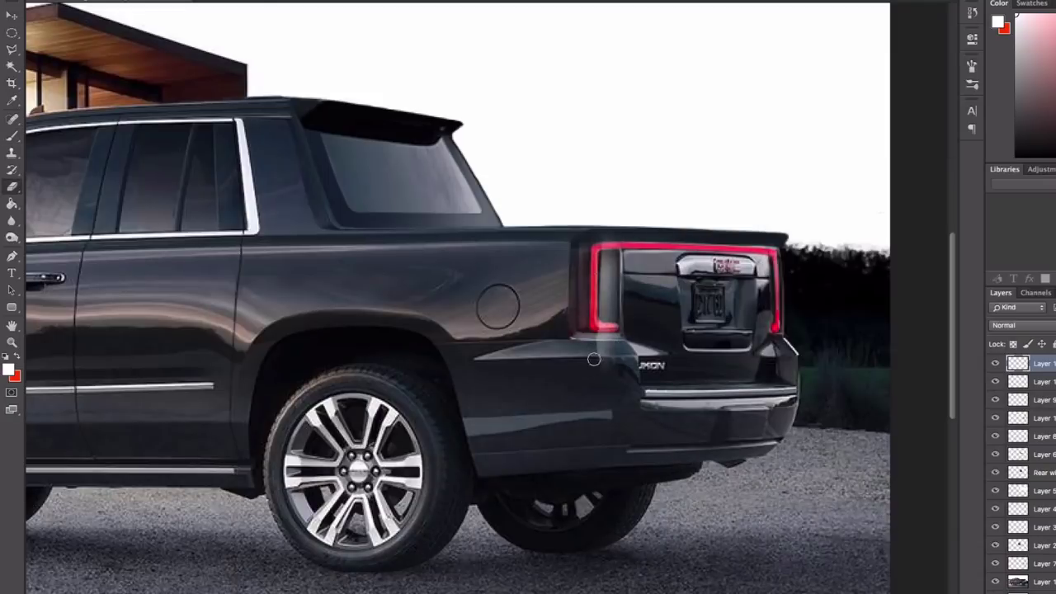
pyautogui.hotkey('ctrl', '0')
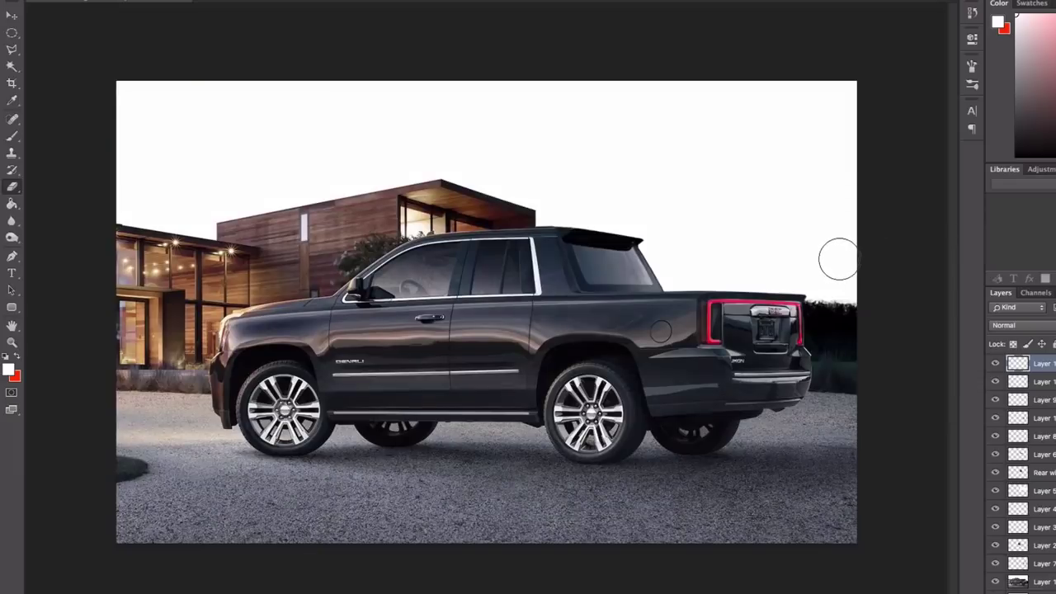
# - Shade the red taillight bars with sampled pink, white and deep red to give them brighter highlights and darker edges
pyautogui.scroll(5, 751, 309)
pyautogui.press('b')
pyautogui.keyDown('alt'); pyautogui.click(648, 346); pyautogui.keyUp('alt')
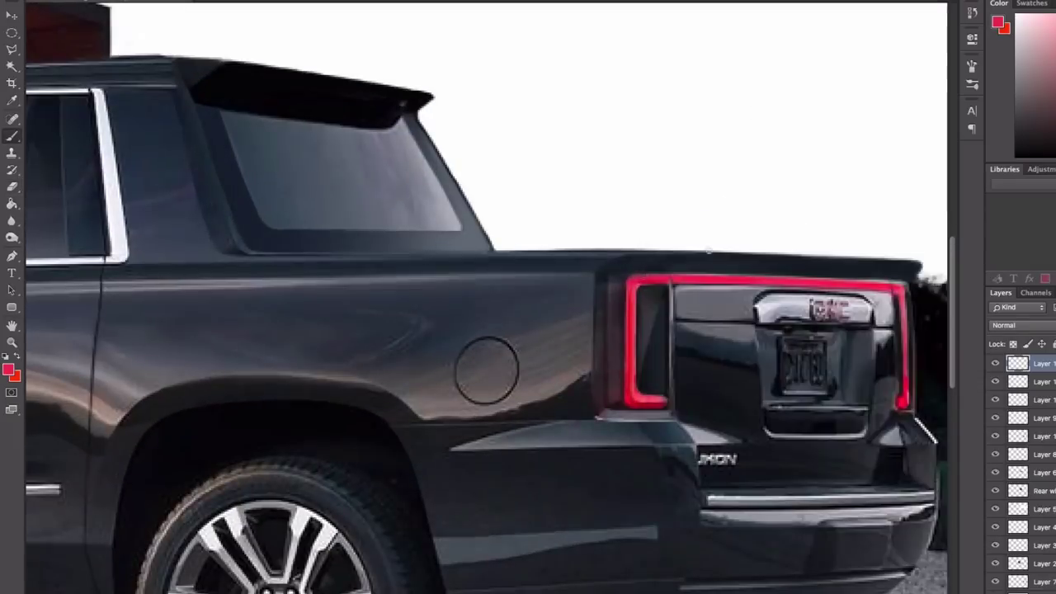
pyautogui.hotkey('ctrl', '0')
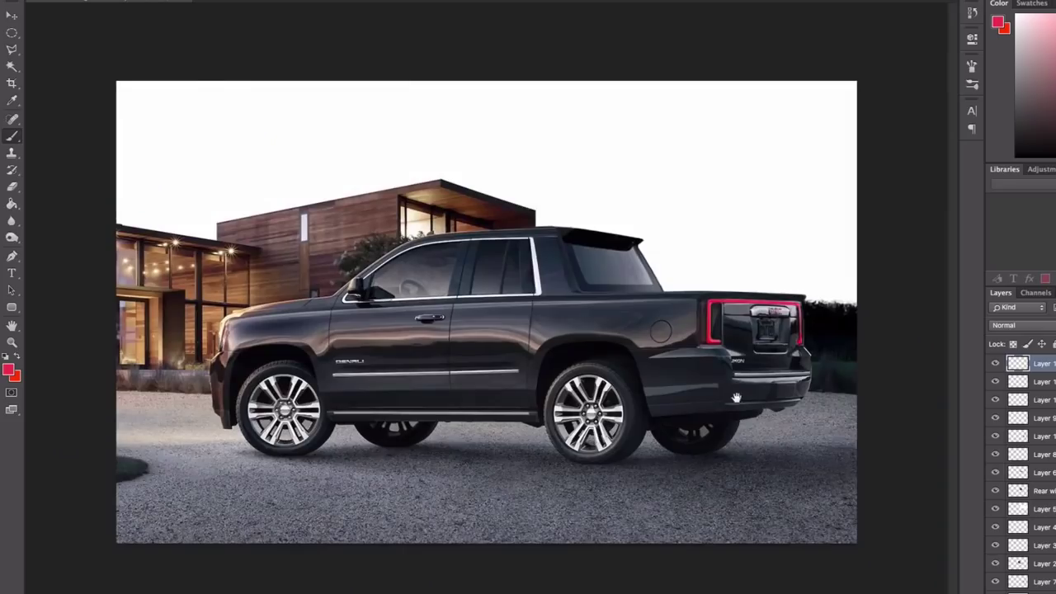
pyautogui.scroll(5, 731, 323)
pyautogui.press('x')
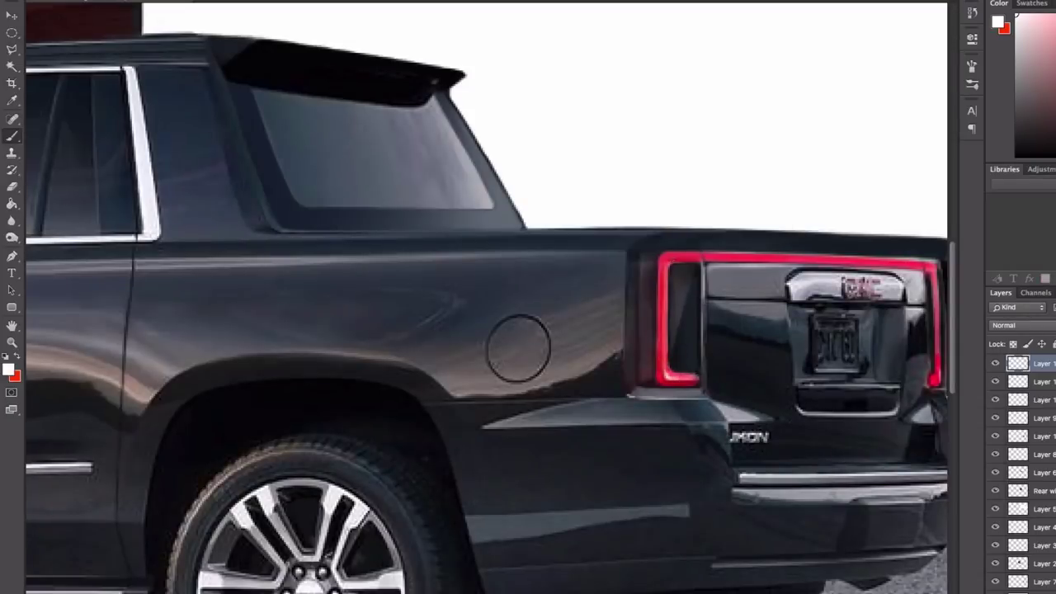
pyautogui.press('x')
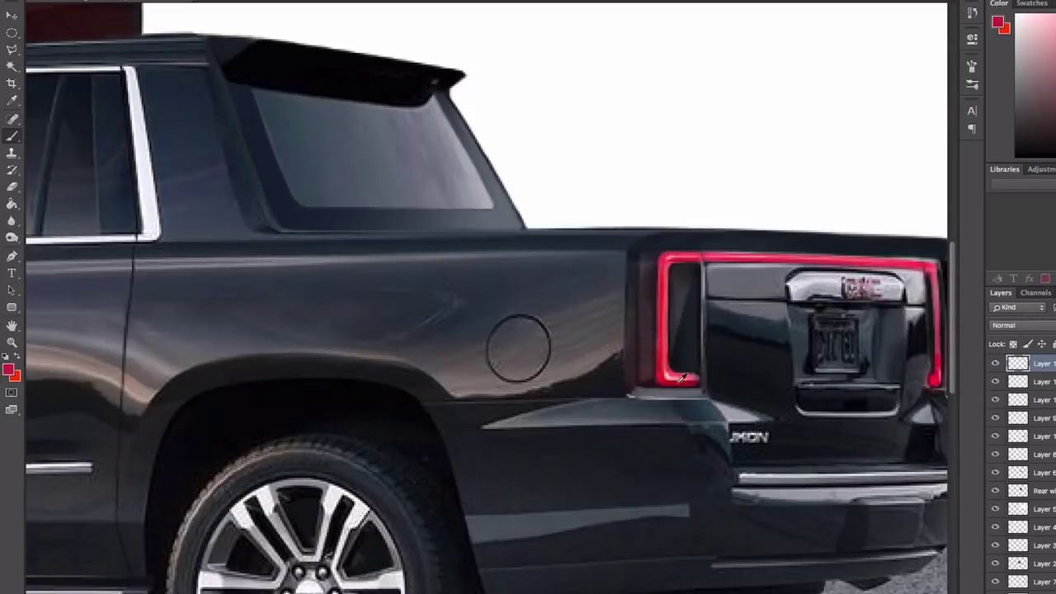
pyautogui.hotkey('ctrl', '0')
# - Paint a small red LED segment in the near taillight's outer strip and duplicate it into an evenly spaced vertical column
pyautogui.scroll(4, 724, 330)
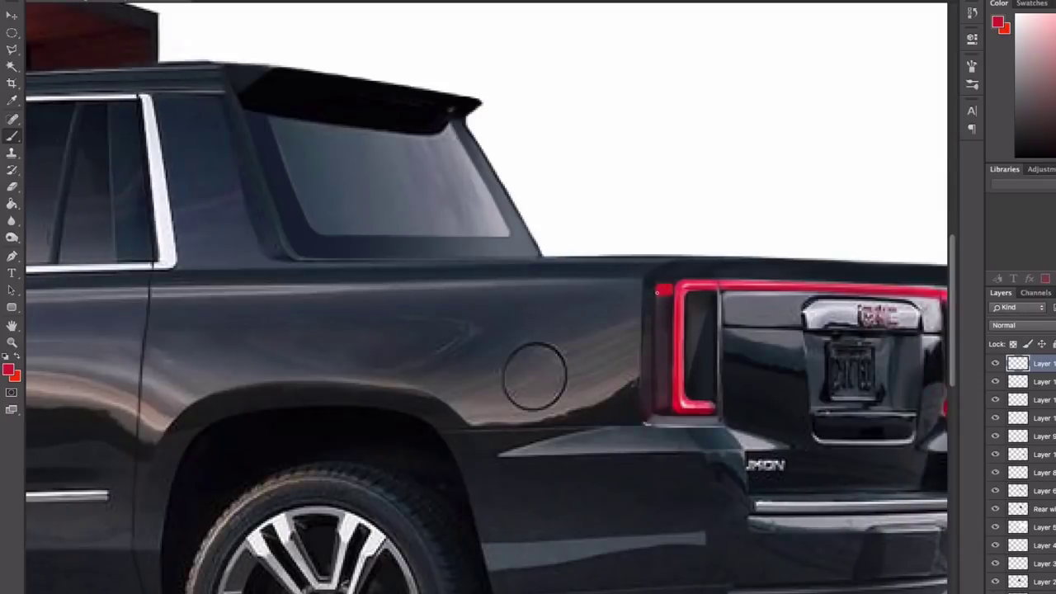
pyautogui.press('e')
pyautogui.rightClick(658, 291)
pyautogui.press('Escape')
pyautogui.moveTo(665, 299); pyautogui.dragTo(535, 250)
pyautogui.press('m')
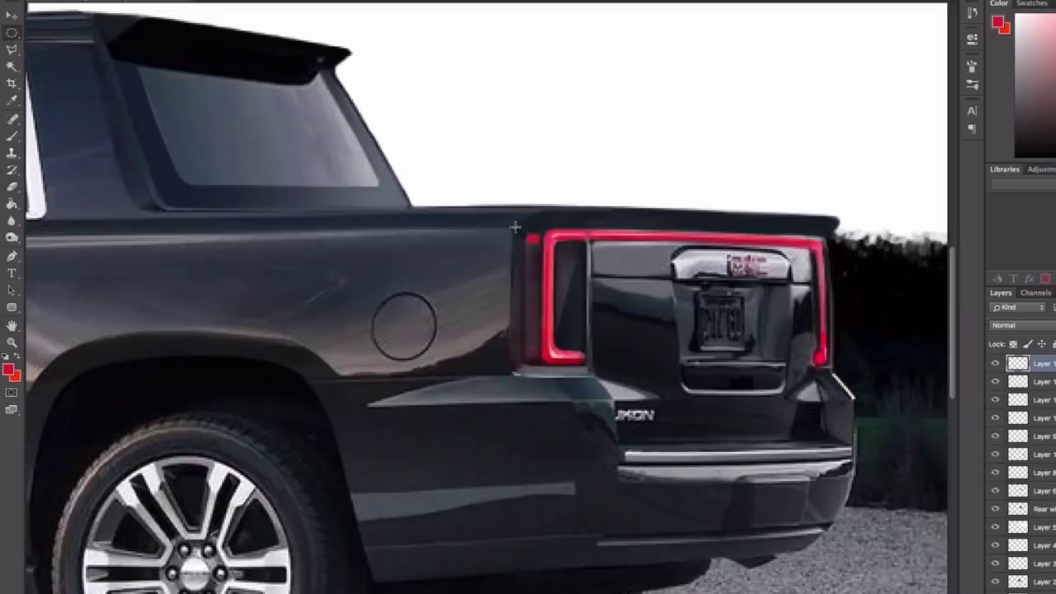
pyautogui.moveTo(493, 211)
pyautogui.mouseDown()
pyautogui.moveTo(565, 298)
pyautogui.moveTo(561, 281)
pyautogui.moveTo(568, 326)
pyautogui.moveTo(561, 285)
pyautogui.mouseUp()
pyautogui.hotkey('ctrl', 'j')
pyautogui.press('v')
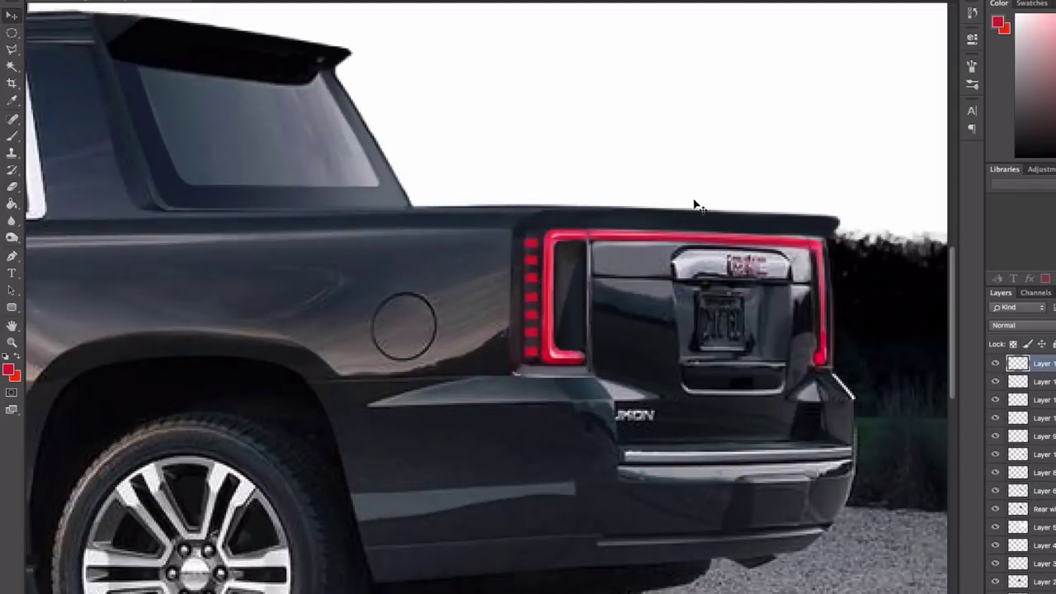
pyautogui.hotkey('ctrl', '0')
pyautogui.press('e')
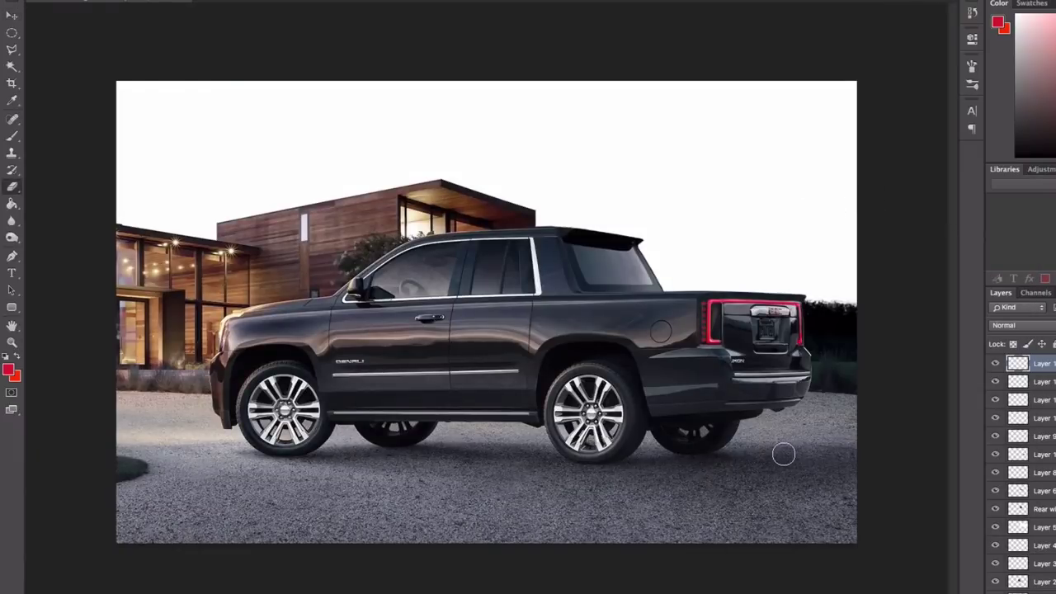
# - Clone out the dark piece beneath the front bumper and tidy the bumper's lower edge with sampled black
pyautogui.press('s')
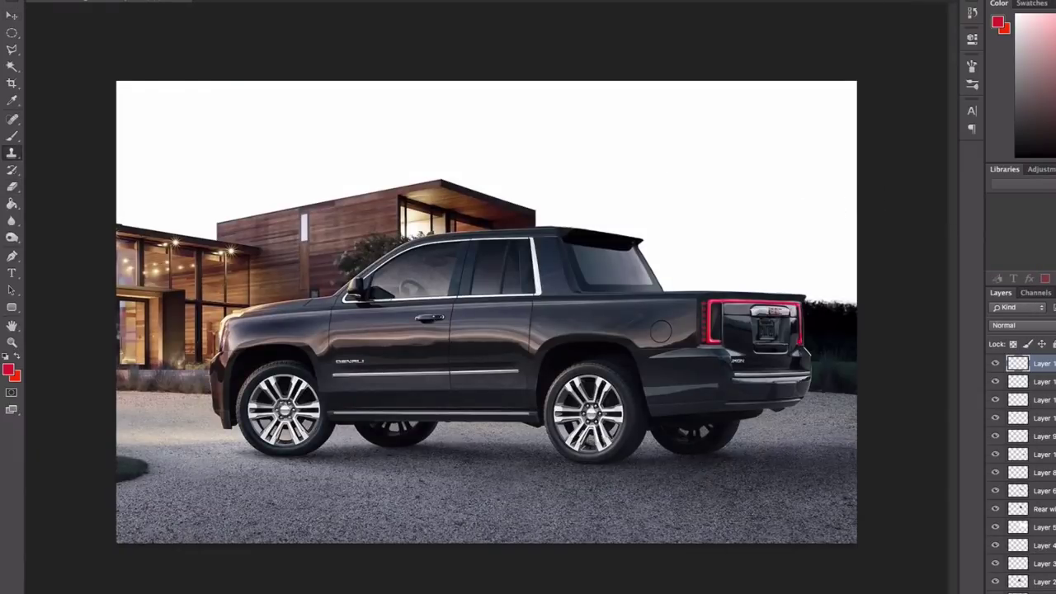
pyautogui.scroll(2, 248, 423)
pyautogui.scroll(-2, 248, 423)
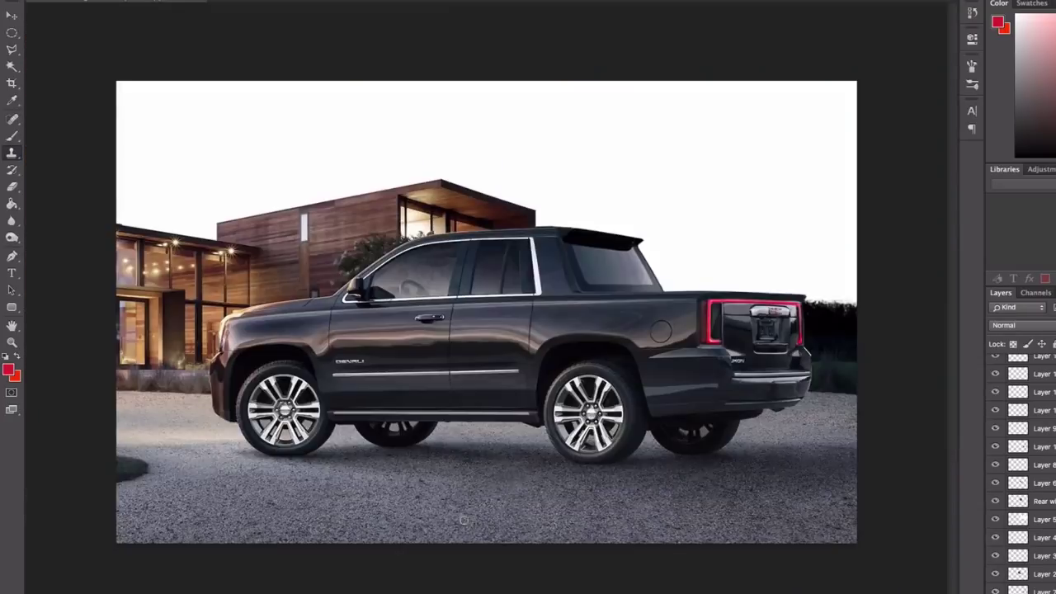
pyautogui.scroll(2, 219, 414)
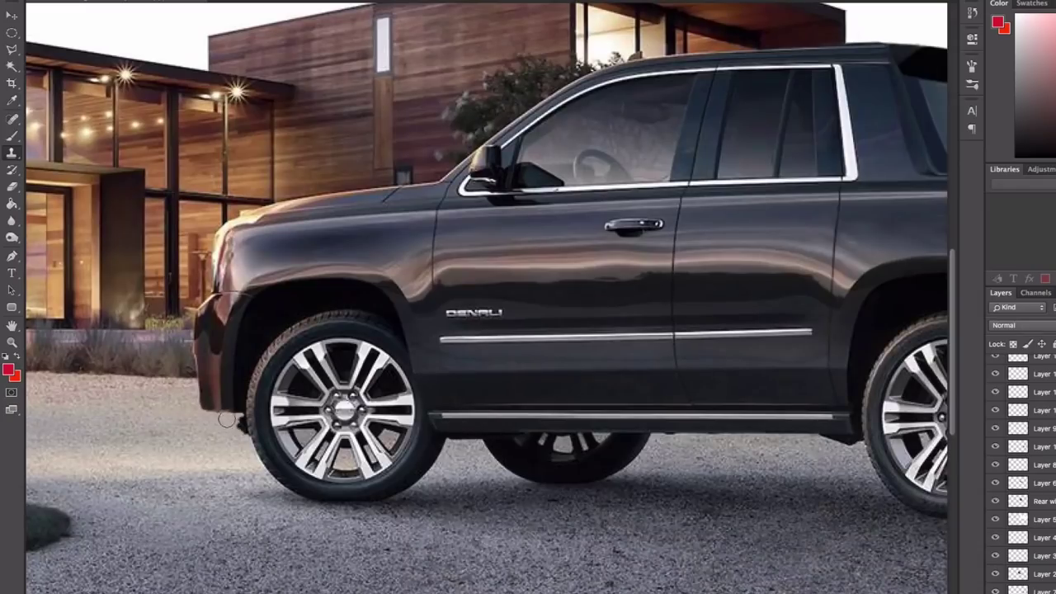
pyautogui.moveTo(248, 423); pyautogui.dragTo(243, 429)
pyautogui.press('b')
pyautogui.keyDown('alt'); pyautogui.click(201, 405); pyautogui.keyUp('alt')
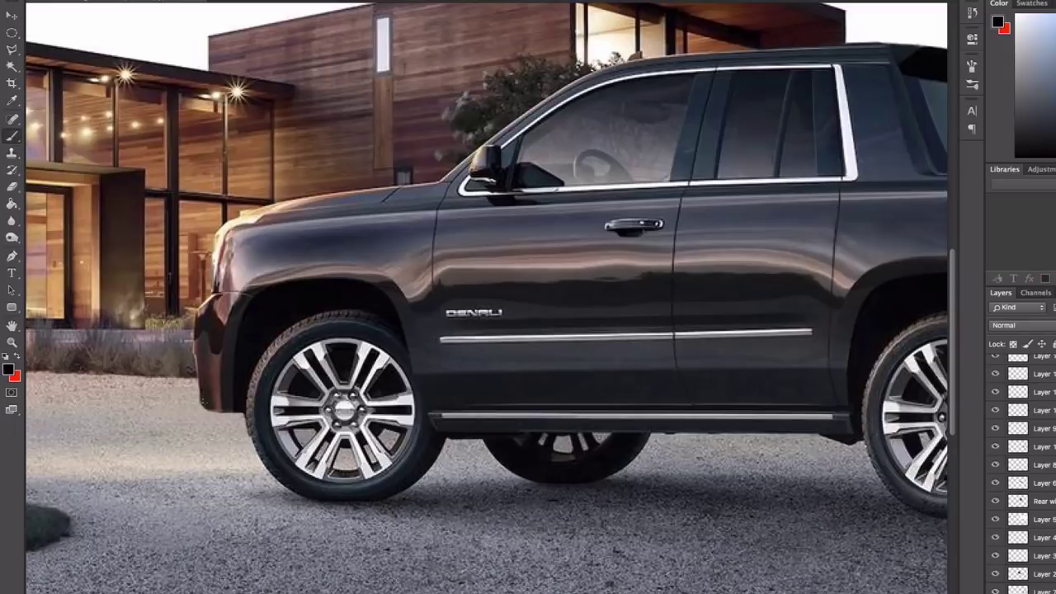
pyautogui.scroll(-2, 233, 414)
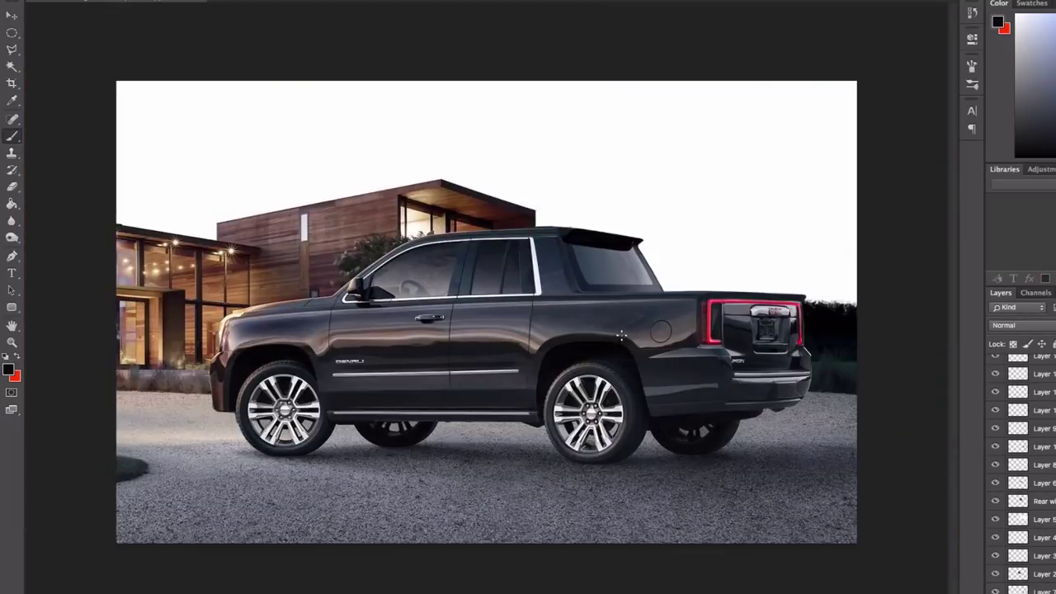
# - Place a copy of the round fuel door above the front of the rear wheel arch and erase its excess edges
pyautogui.scroll(2, 624, 331)
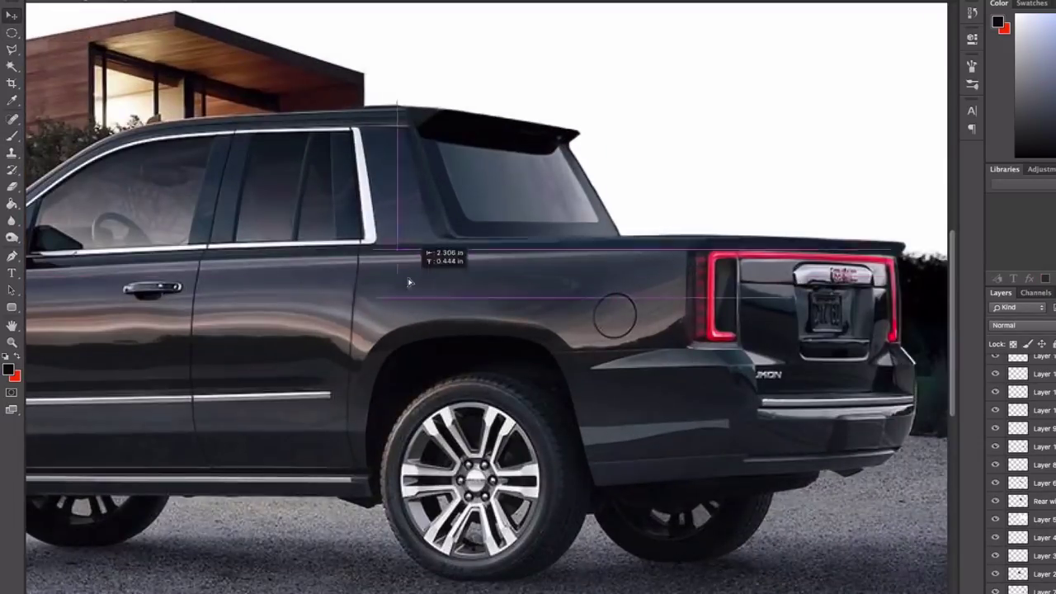
pyautogui.hotkey('ctrl', 'j')
pyautogui.rightClick(408, 248)
pyautogui.press('Escape')
pyautogui.scroll(1, 383, 284)
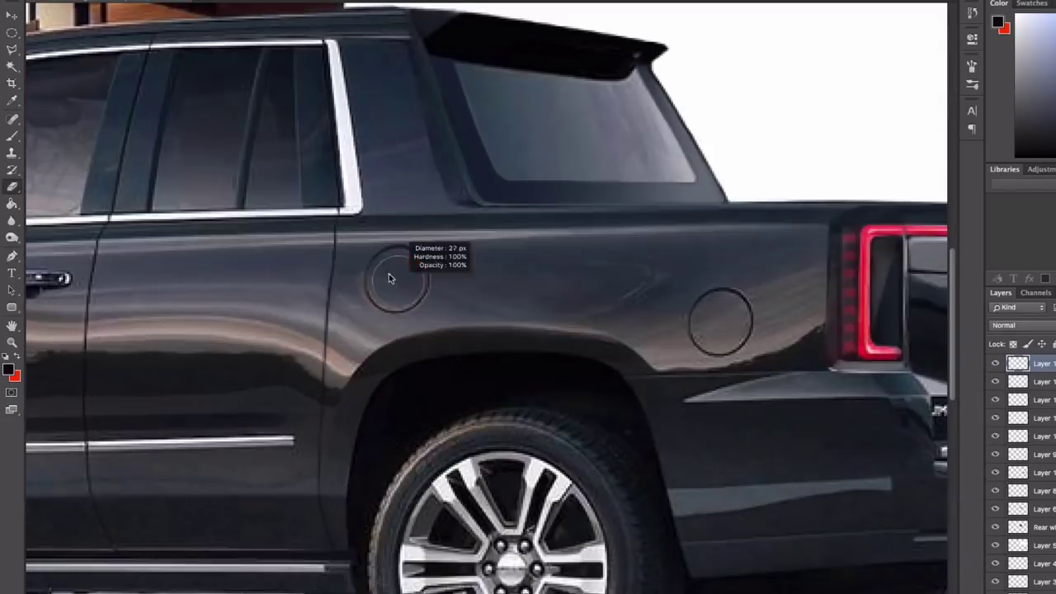
pyautogui.press('[')
pyautogui.press('[')
pyautogui.press('[')
pyautogui.press('[')
pyautogui.hotkey('ctrl', '0')
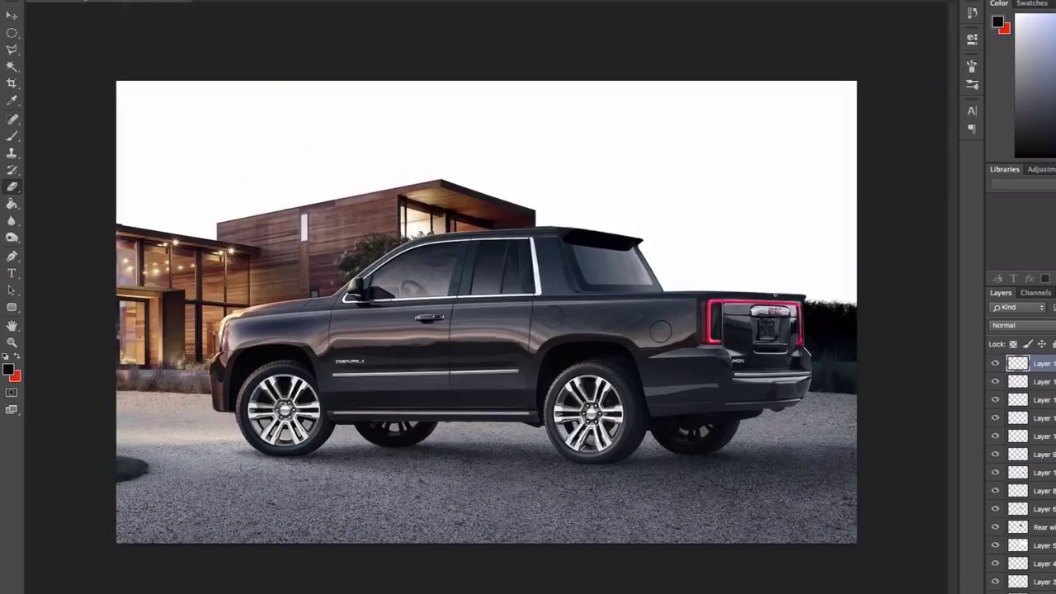
# - Clone body paint over the original round fuel door outline beside the near taillight
pyautogui.scroll(3, 690, 334)
pyautogui.press('s')
pyautogui.rightClick(677, 241)
pyautogui.press('Escape')
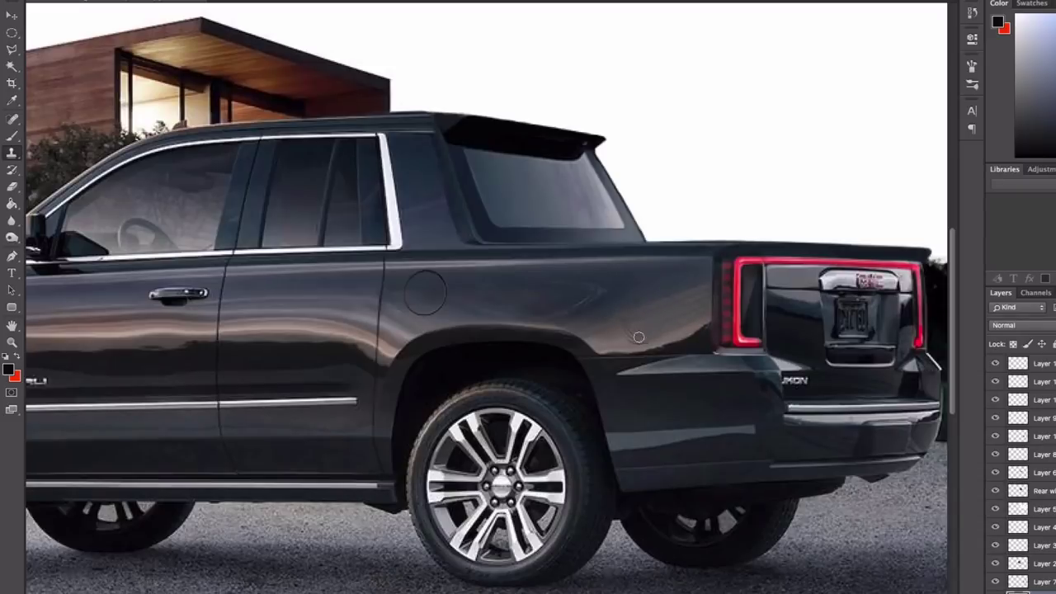
pyautogui.scroll(-5, 726, 266)
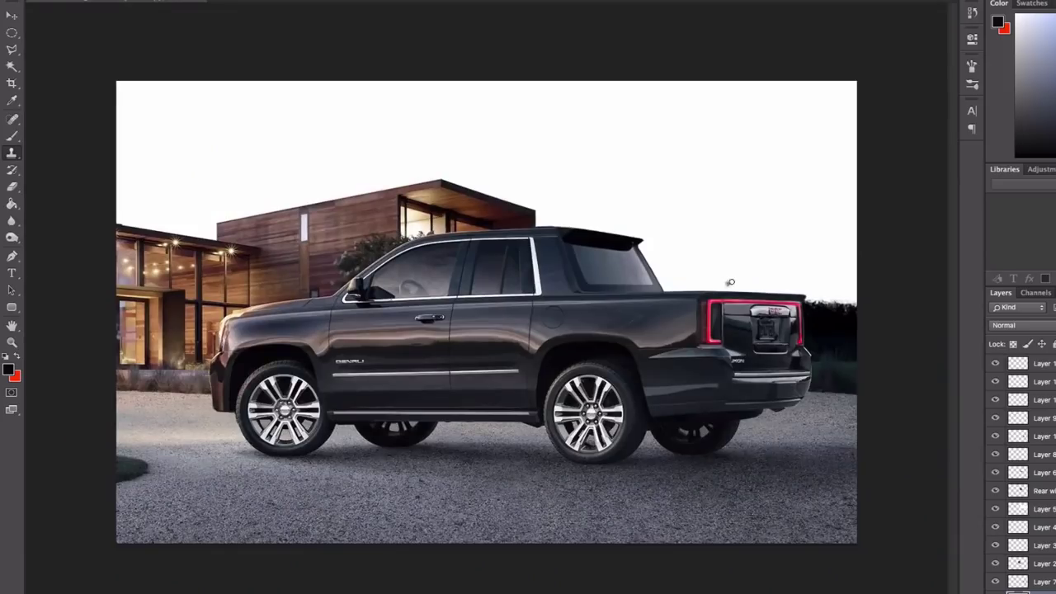
# - Outline the rear part of the back window glass on its reflection layer and clean up the glass edges with the Eraser
pyautogui.scroll(5, 697, 187)
pyautogui.press('l')
pyautogui.click(631, 210)
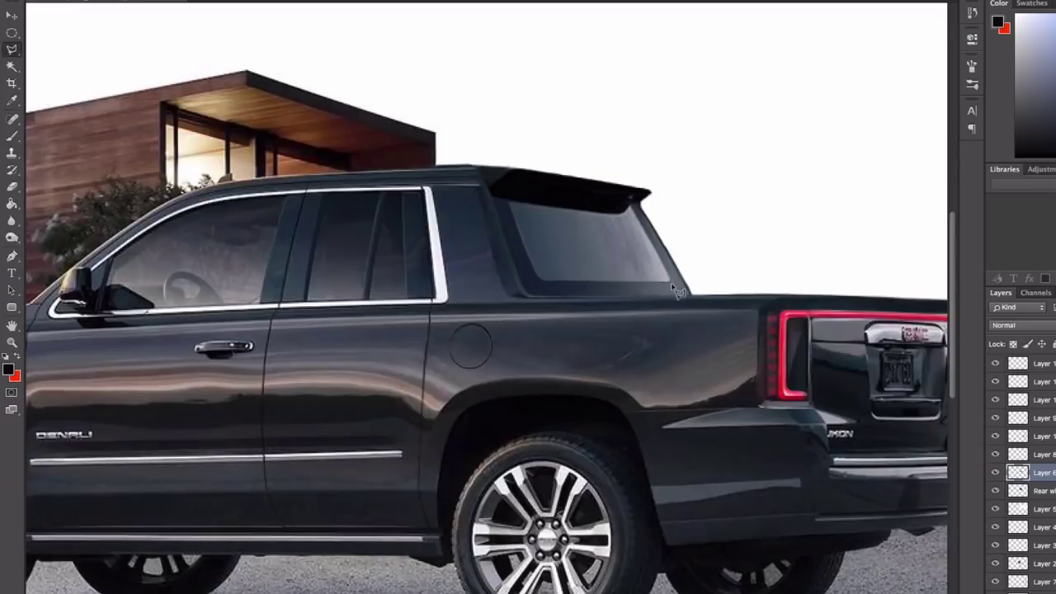
pyautogui.click(672, 285)
pyautogui.click(541, 283)
pyautogui.click(533, 251)
pyautogui.press('e')
pyautogui.scroll(2, 697, 256)
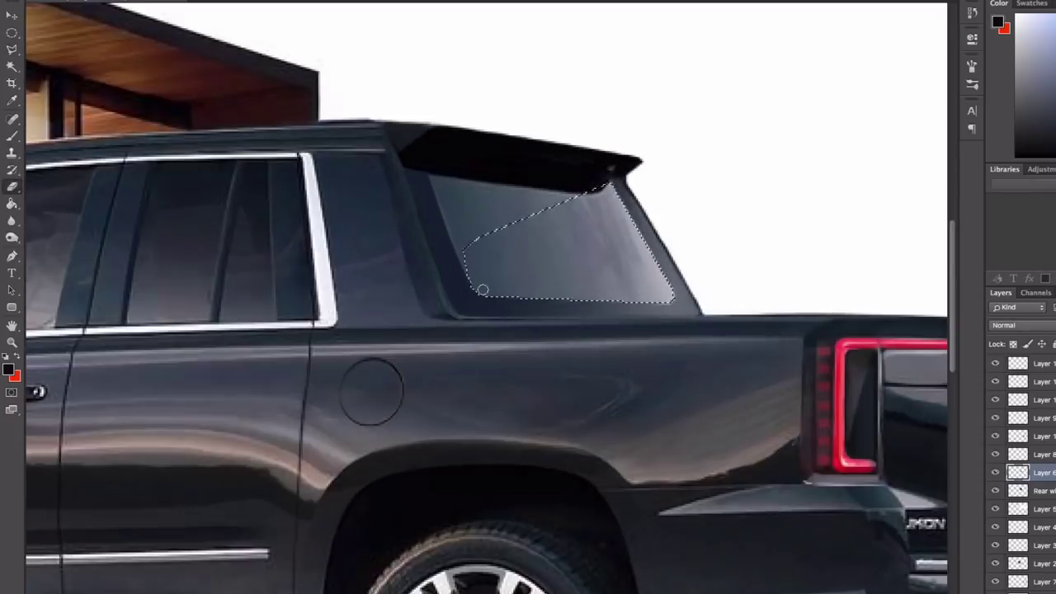
pyautogui.scroll(-5, 697, 257)
pyautogui.scroll(5, 552, 180)
pyautogui.hotkey('ctrl', 'd')
# - Retouch the back window's rear frame edge with a sampled grey-blue tone and clean its outline with sampled white
pyautogui.press('b')
pyautogui.rightClick(552, 180)
pyautogui.click(553, 180)
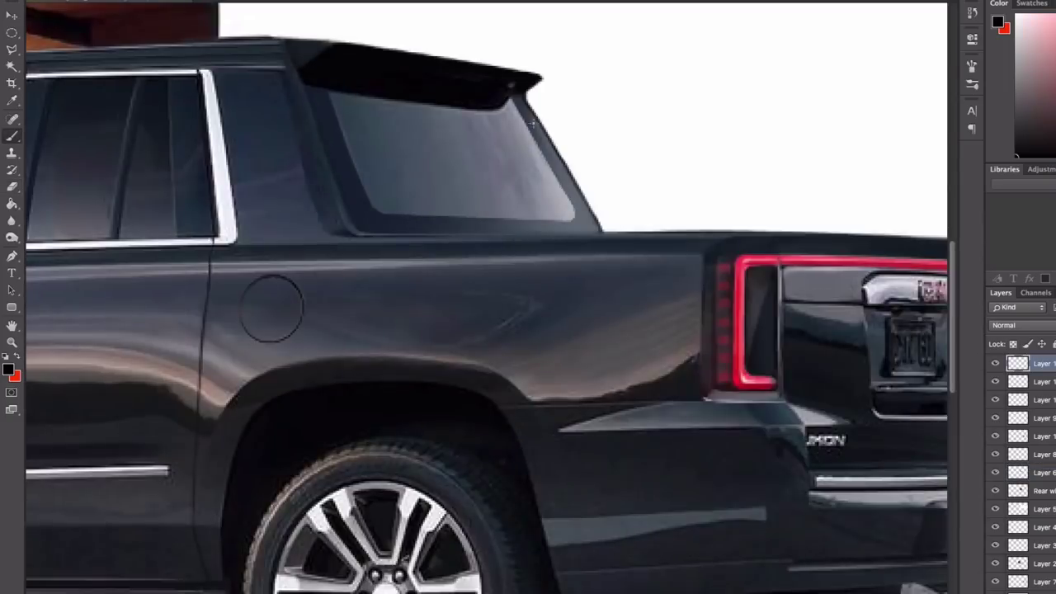
pyautogui.scroll(1, 545, 148)
pyautogui.keyDown('alt'); pyautogui.click(544, 148); pyautogui.keyUp('alt')
pyautogui.moveTo(625, 166); pyautogui.dragTo(811, 180)
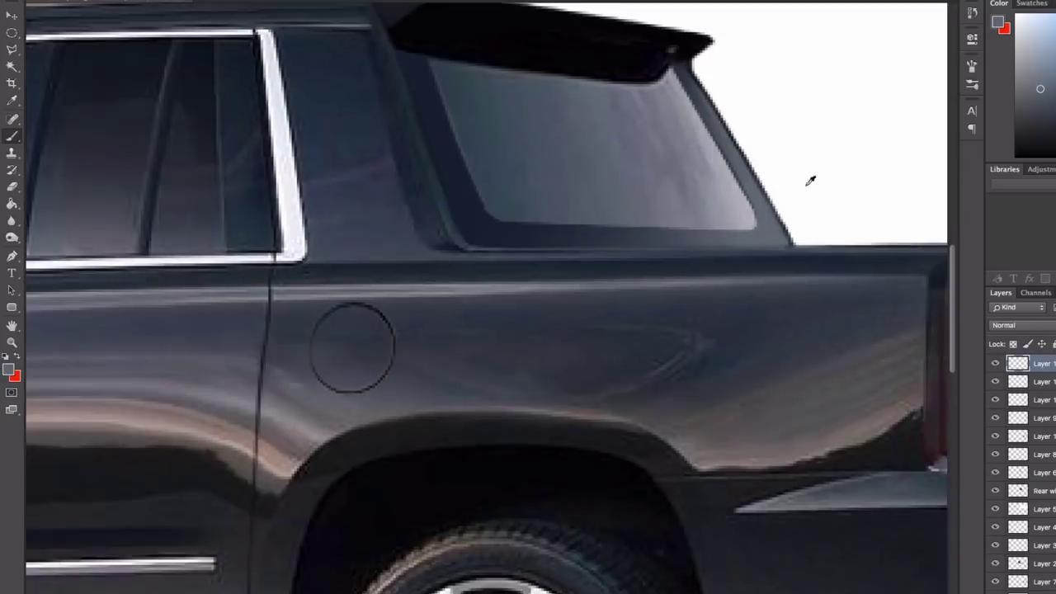
pyautogui.keyDown('alt'); pyautogui.click(811, 179); pyautogui.keyUp('alt')
pyautogui.scroll(-5, 690, 324)
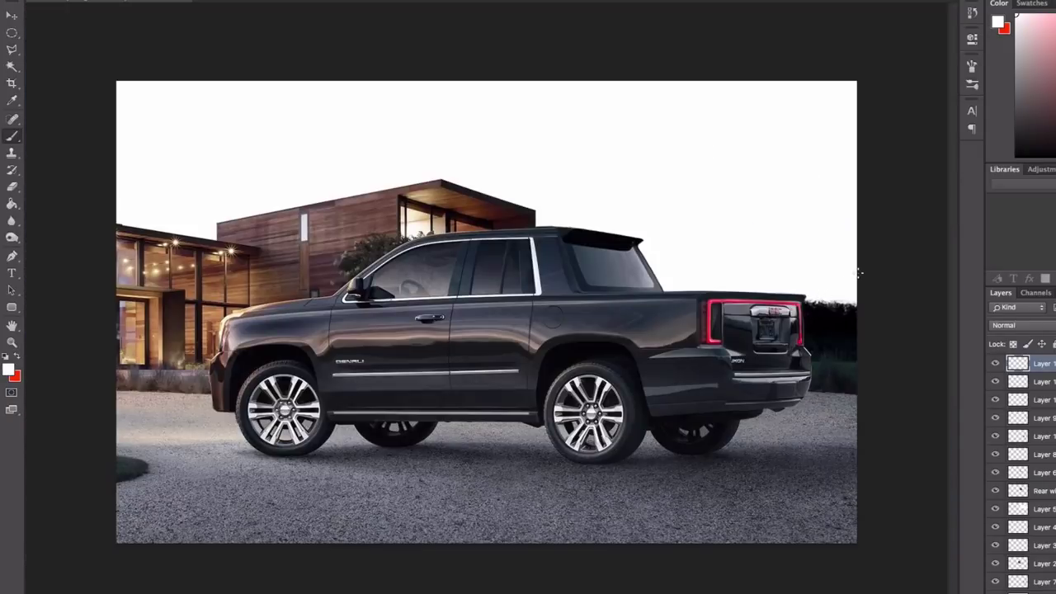
# - Paint a slanted black bar and a thin light line on the back window glass, trimming the bar's lower end
pyautogui.scroll(2, 641, 264)
pyautogui.keyDown('alt'); pyautogui.click(583, 232); pyautogui.keyUp('alt')
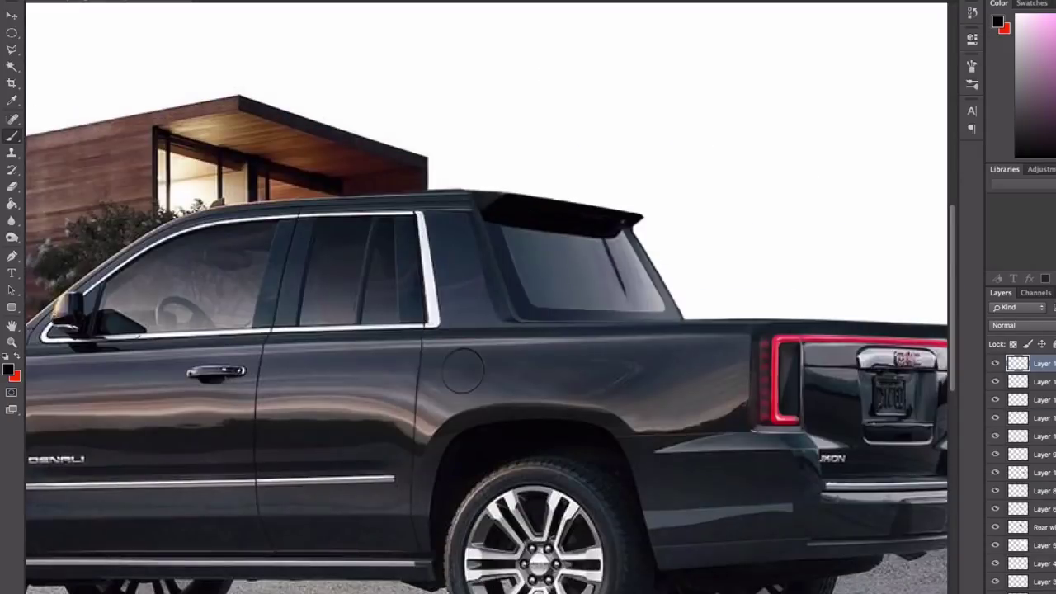
pyautogui.keyDown('alt'); pyautogui.click(620, 157); pyautogui.keyUp('alt')
pyautogui.scroll(1, 573, 289)
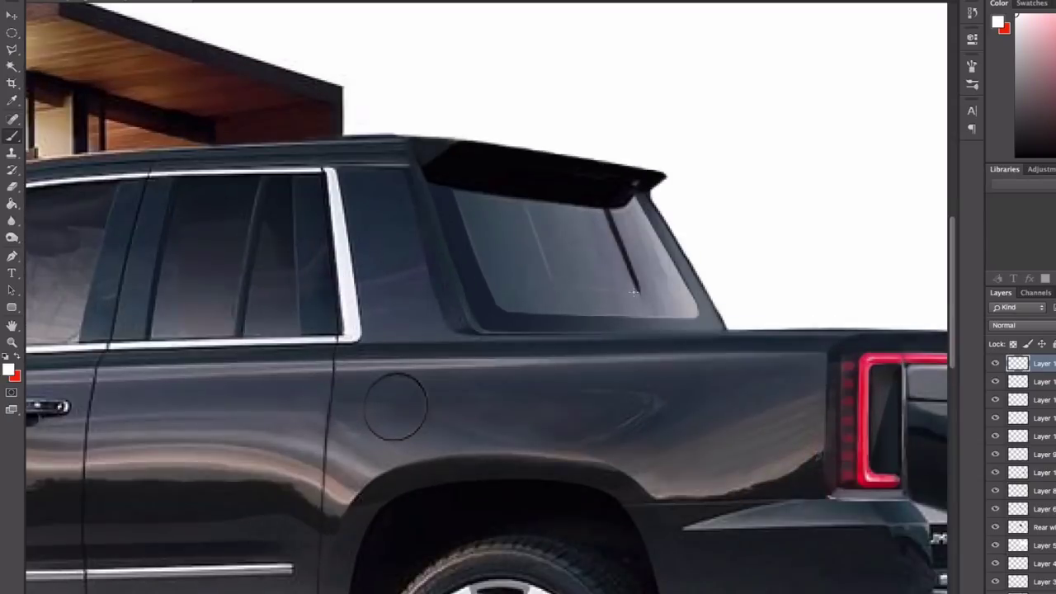
pyautogui.keyDown('alt'); pyautogui.click(636, 290); pyautogui.keyUp('alt')
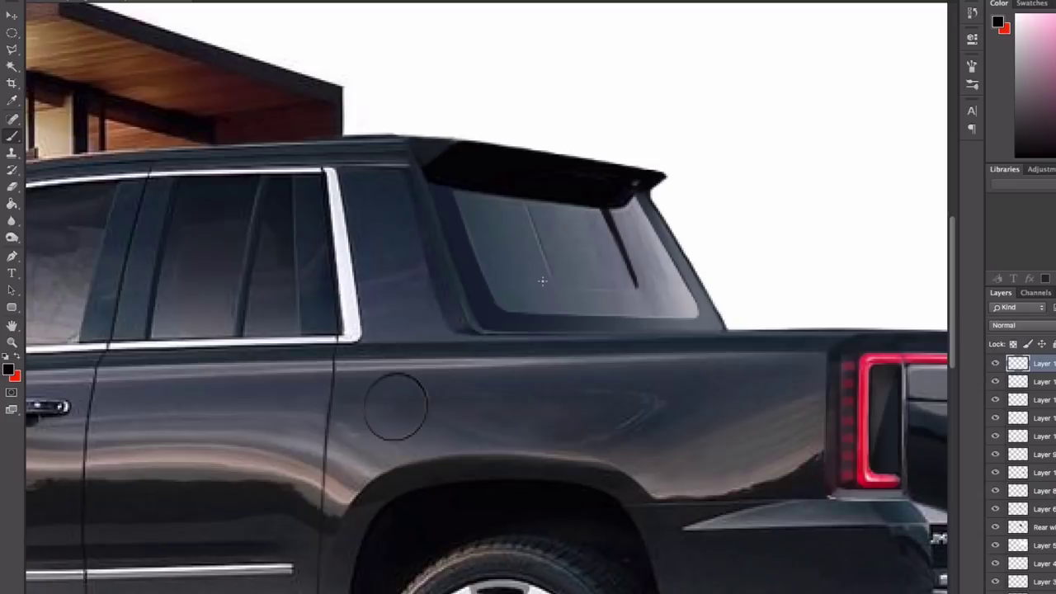
pyautogui.scroll(-5, 542, 282)
pyautogui.scroll(5, 583, 228)
pyautogui.press('e')
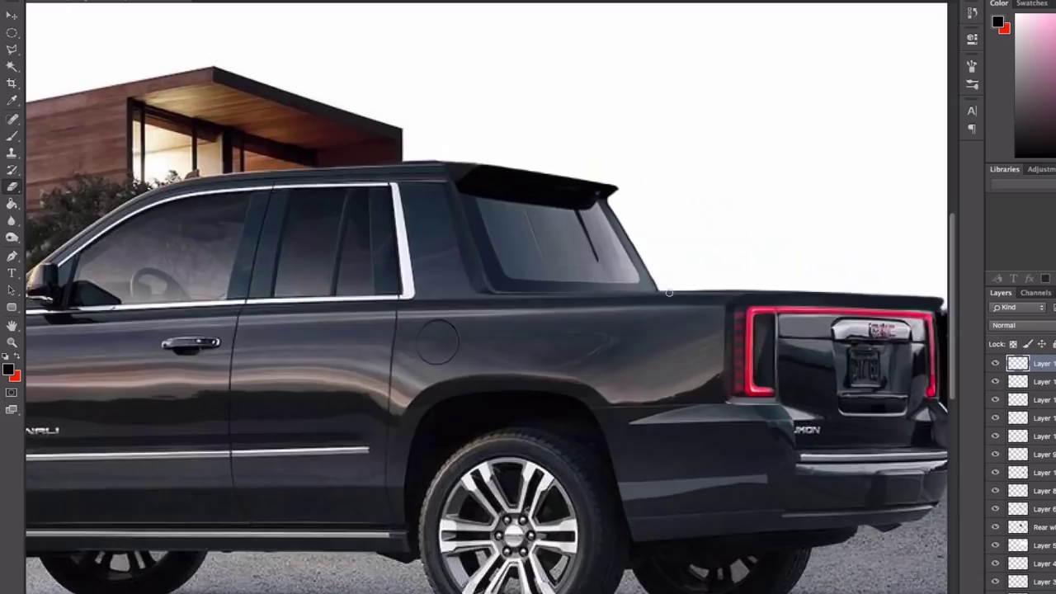
pyautogui.press('l')
pyautogui.moveTo(649, 224); pyautogui.dragTo(580, 169)
pyautogui.scroll(-3, 836, 206)
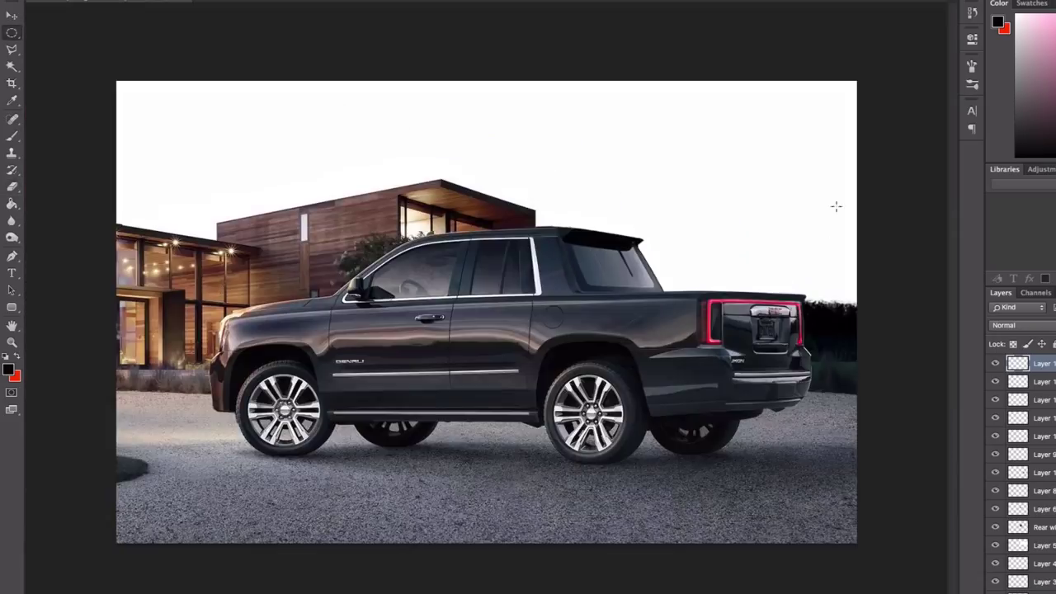
# - Paint a thin grey and white highlight along the top and rear edges of the panel behind the side windows
pyautogui.scroll(5, 572, 255)
pyautogui.press('b')
pyautogui.keyDown('alt'); pyautogui.click(514, 201); pyautogui.keyUp('alt')
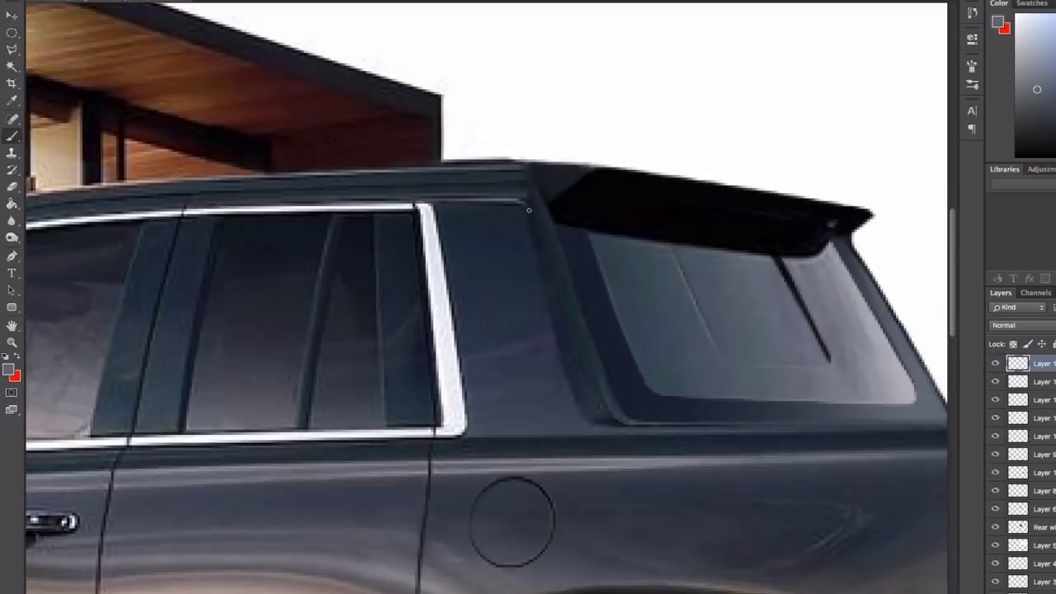
pyautogui.moveTo(540, 262); pyautogui.dragTo(561, 342)
pyautogui.keyDown('alt'); pyautogui.click(584, 415); pyautogui.keyUp('alt')
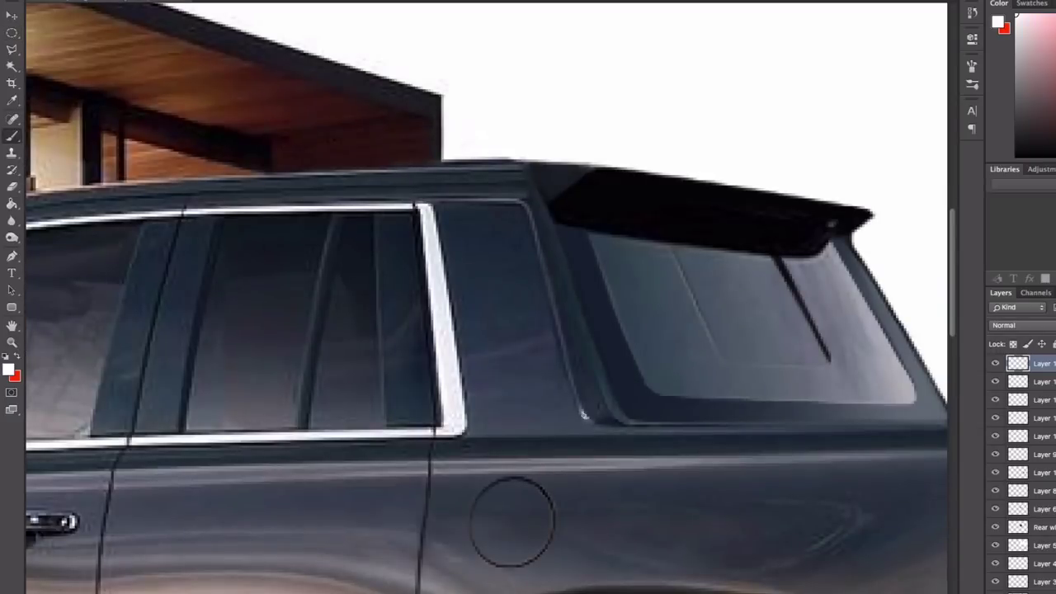
pyautogui.moveTo(611, 423); pyautogui.dragTo(722, 426)
pyautogui.moveTo(526, 212); pyautogui.dragTo(582, 409)
# - Sample a dark body tone and retouch the bed rail line running from the base of the back window towards the tailgate
pyautogui.scroll(-5, 708, 272)
pyautogui.scroll(4, 654, 290)
pyautogui.moveTo(619, 258); pyautogui.dragTo(834, 254)
pyautogui.hscroll(3, 577, 297)
pyautogui.keyDown('alt'); pyautogui.click(743, 271); pyautogui.keyUp('alt')
pyautogui.hotkey('ctrl', '0')
pyautogui.scroll(4, 587, 299)
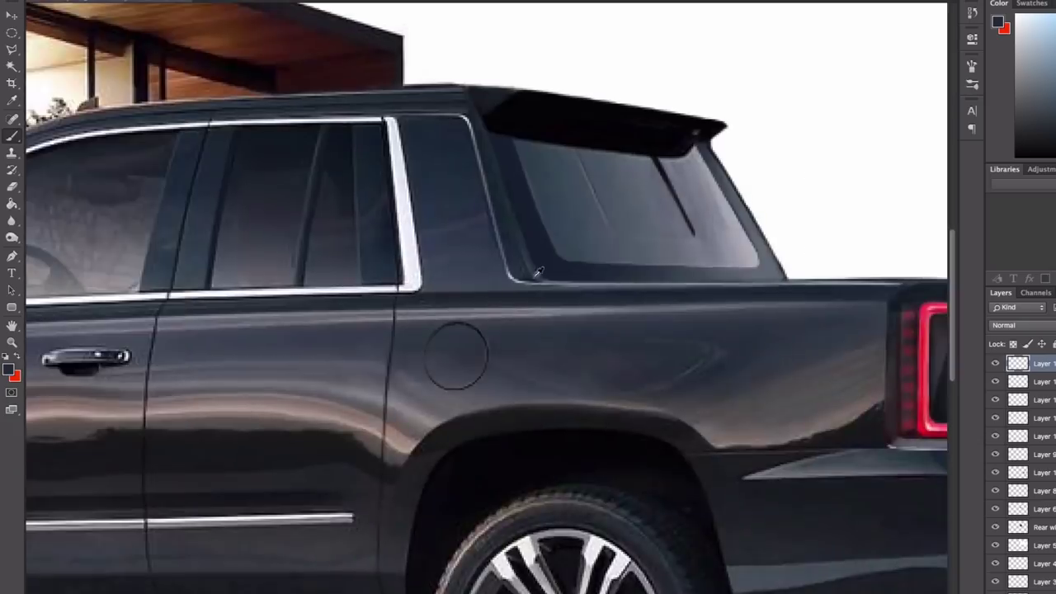
pyautogui.moveTo(538, 280); pyautogui.dragTo(862, 282)
pyautogui.hotkey('ctrl', '0')
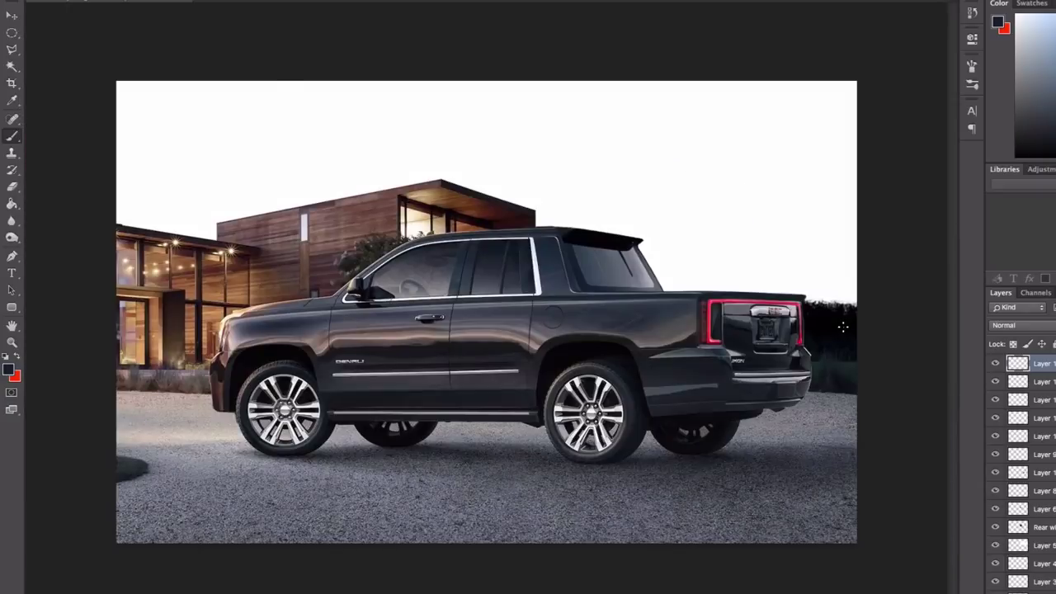
# - Examine the tailgate, taillights, rear bumper and bed side up close for unfinished edges
pyautogui.scroll(5, 843, 327)
pyautogui.hscroll(3, 858, 322)
pyautogui.scroll(-1, 872, 319)
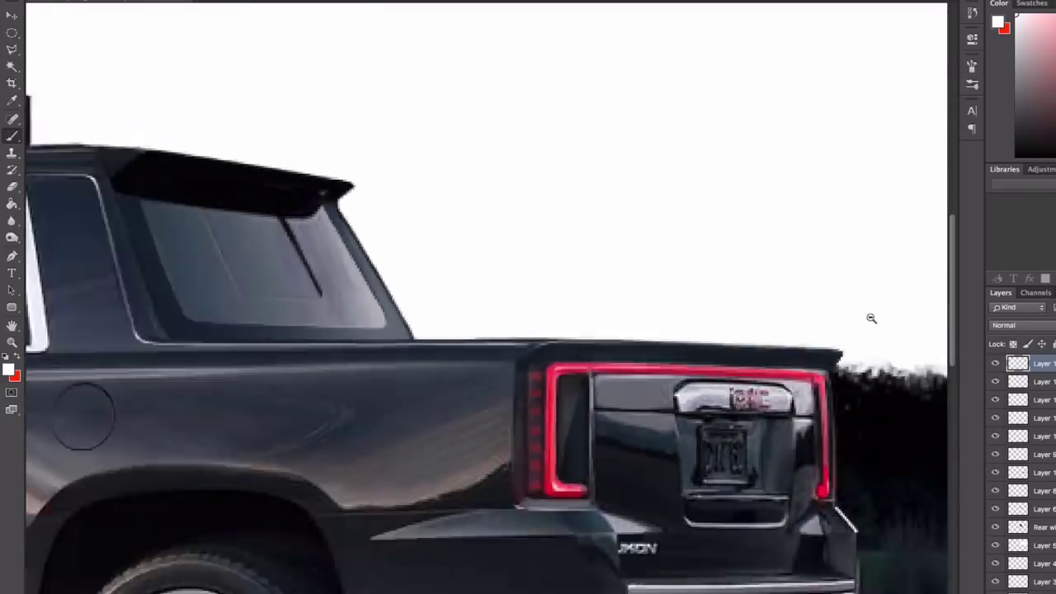
pyautogui.hotkey('ctrl', '0')
pyautogui.scroll(4, 798, 554)
pyautogui.hscroll(3, 644, 330)
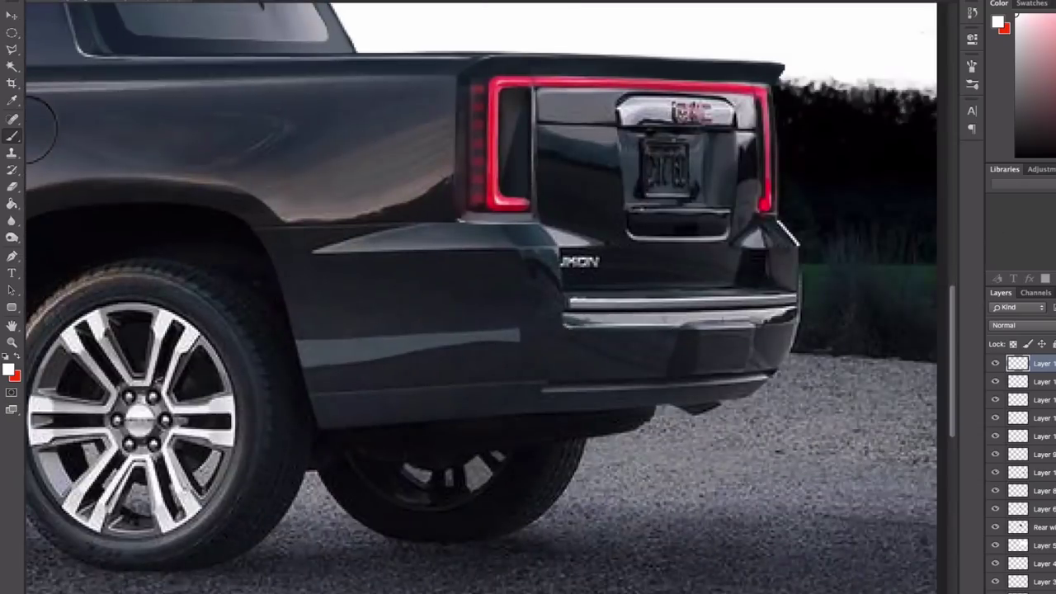
pyautogui.hscroll(-3, 643, 330)
pyautogui.moveTo(596, 309); pyautogui.dragTo(707, 300)
pyautogui.hscroll(3, 647, 304)
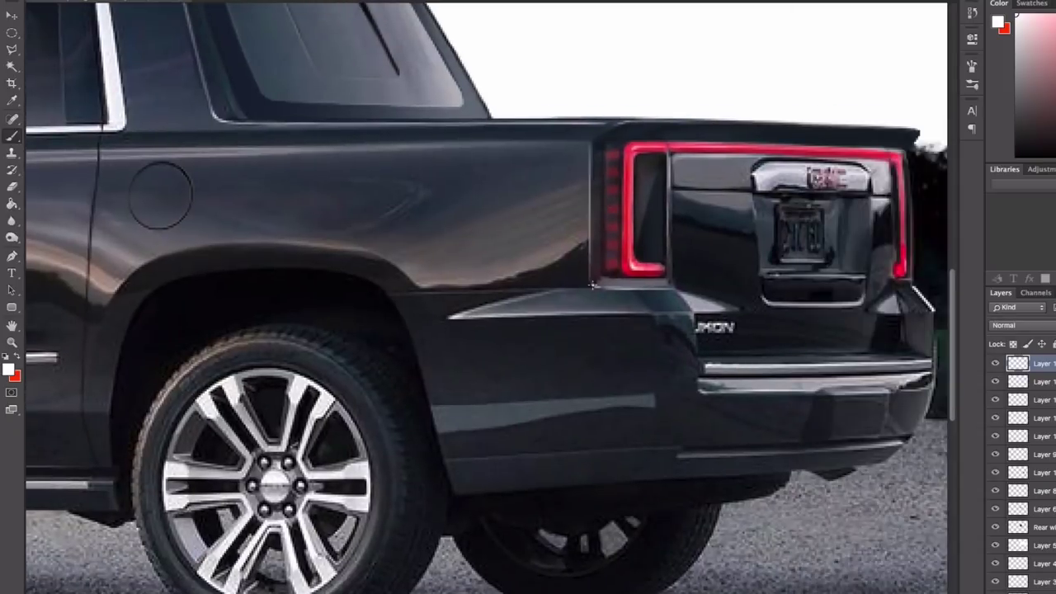
# - Sample the dark roof tone beside the front end of the rear spoiler for retouching the roof edge
pyautogui.hotkey('ctrl', '0')
pyautogui.scroll(3, 550, 364)
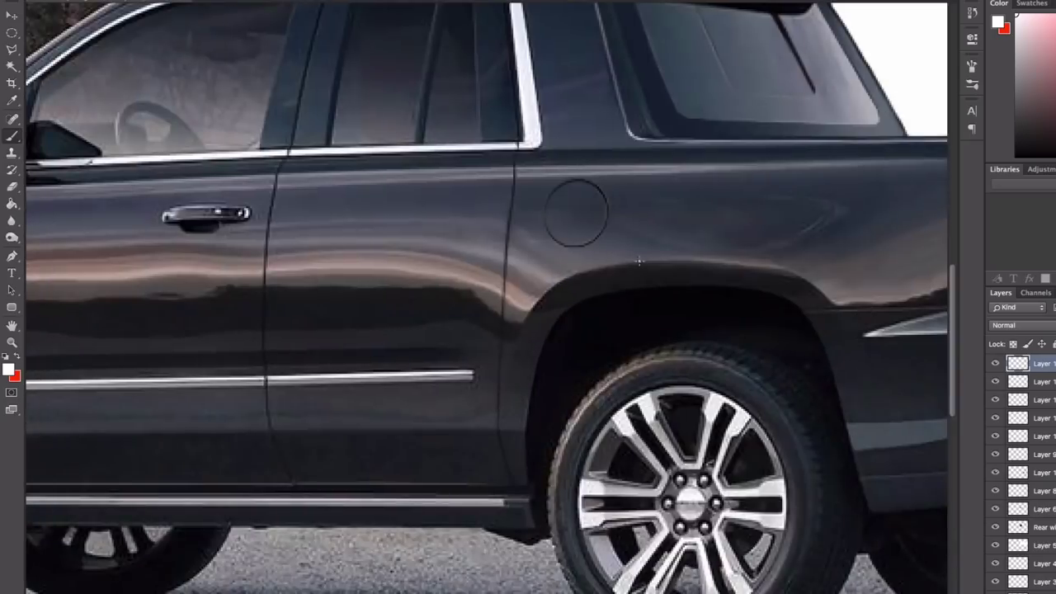
pyautogui.scroll(-1, 627, 371)
pyautogui.moveTo(590, 253); pyautogui.dragTo(630, 396)
pyautogui.scroll(2, 627, 301)
pyautogui.keyDown('alt'); pyautogui.click(637, 284); pyautogui.keyUp('alt')
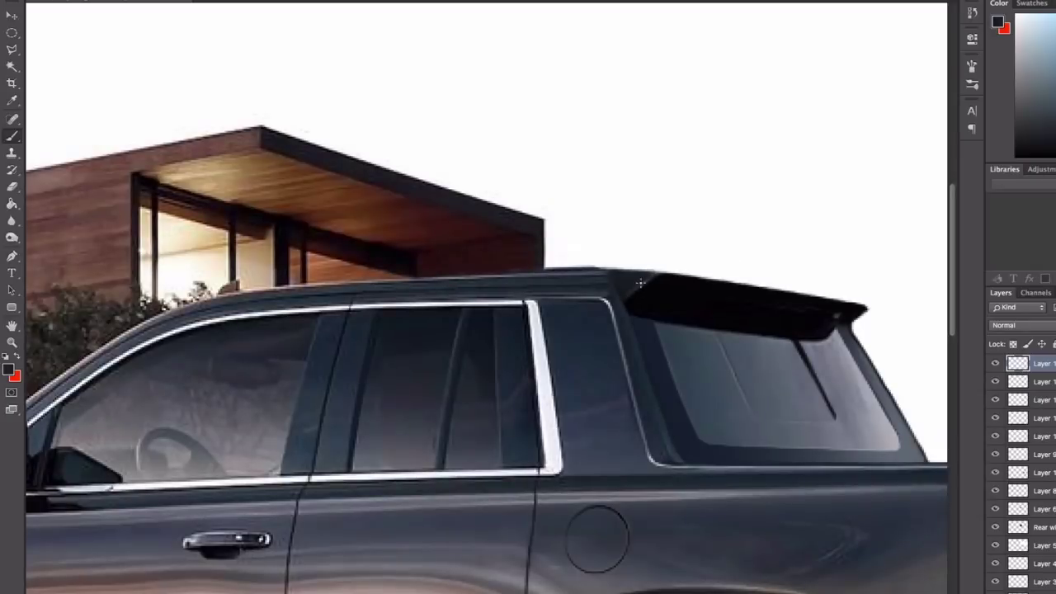
pyautogui.hotkey('ctrl', '0')
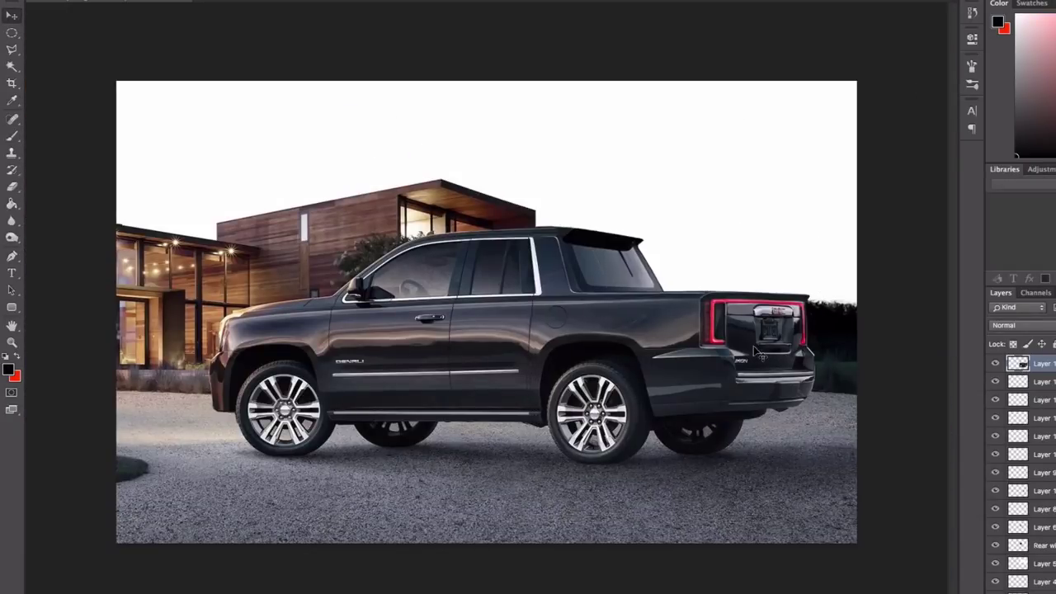
# - Shift the rear section with the wheel, bed side and tailgate further back to lengthen the truck's bed
pyautogui.scroll(3, 575, 325)
pyautogui.press('l')
pyautogui.moveTo(520, 417)
pyautogui.mouseDown()
pyautogui.moveTo(541, 314)
pyautogui.moveTo(487, 430)
pyautogui.mouseUp()
pyautogui.hotkey('ctrl', 't')
pyautogui.press('Return')
pyautogui.hotkey('ctrl', 'd')
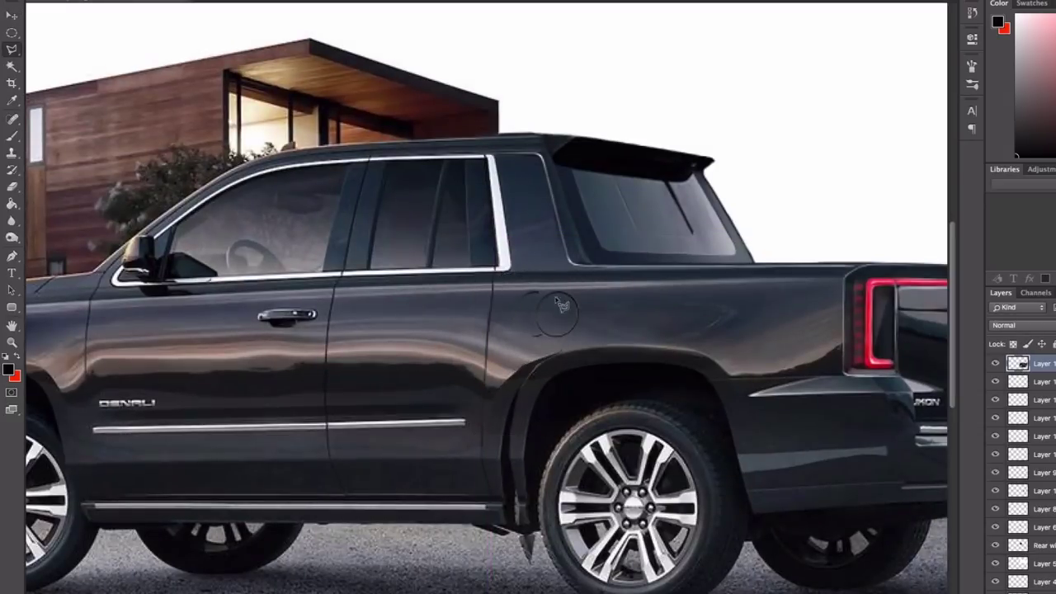
# - Copy a lassoed piece of the body at the front of the rear wheel arch, transform it, and ready the Eraser for its edges
pyautogui.moveTo(555, 361)
pyautogui.mouseDown()
pyautogui.moveTo(489, 396)
pyautogui.moveTo(528, 354)
pyautogui.moveTo(555, 362)
pyautogui.mouseUp()
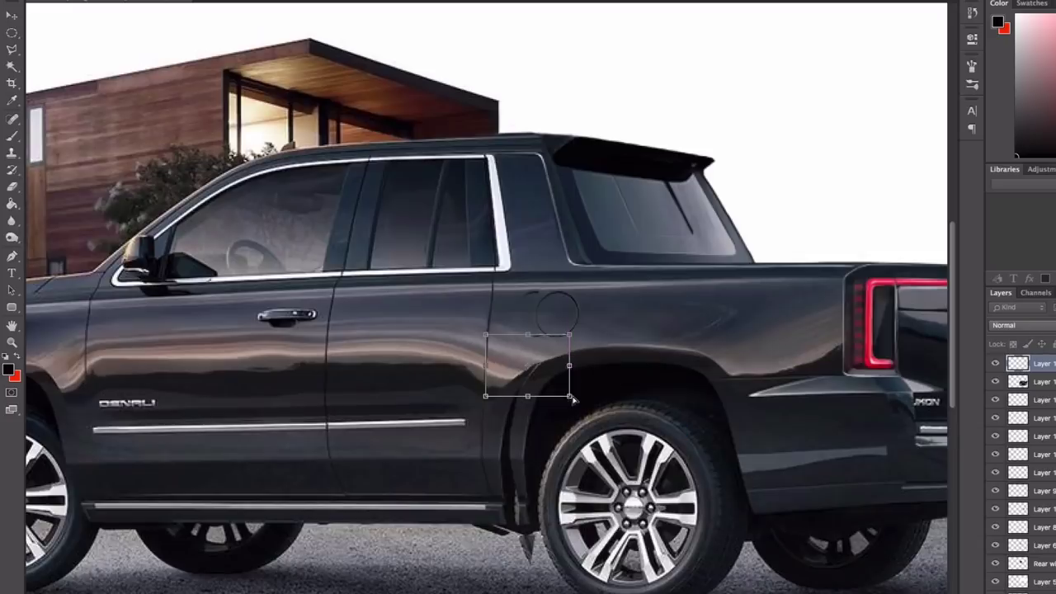
pyautogui.hotkey('ctrl', 'j')
pyautogui.hotkey('ctrl', 't')
pyautogui.press('Return')
pyautogui.press('b')
pyautogui.rightClick(522, 241)
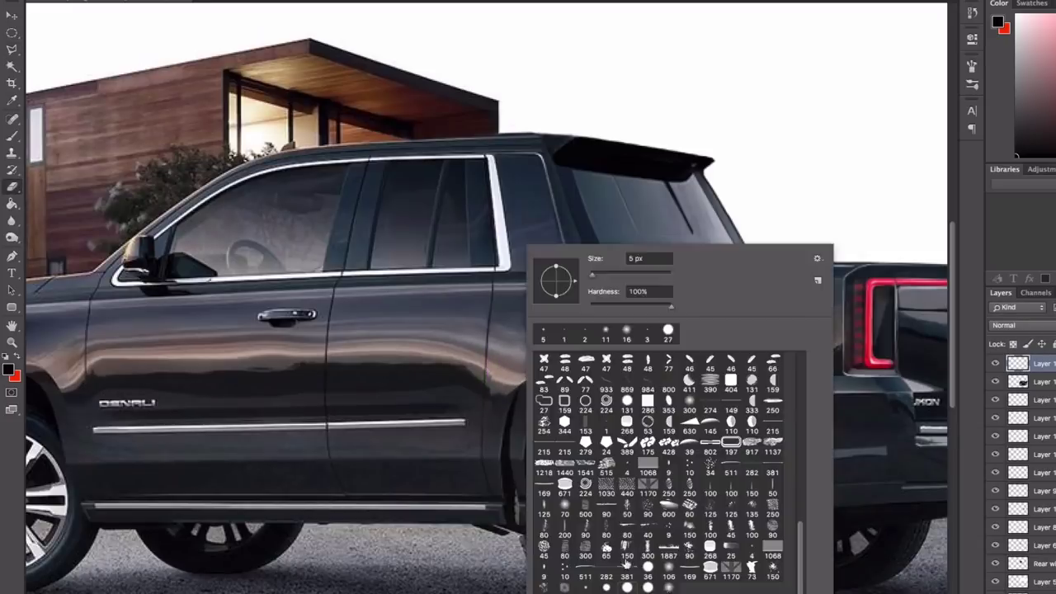
pyautogui.press('Escape')
# - Clone body paint over the gap and leftover arch edge between the rear door and the rear wheel
pyautogui.press('b')
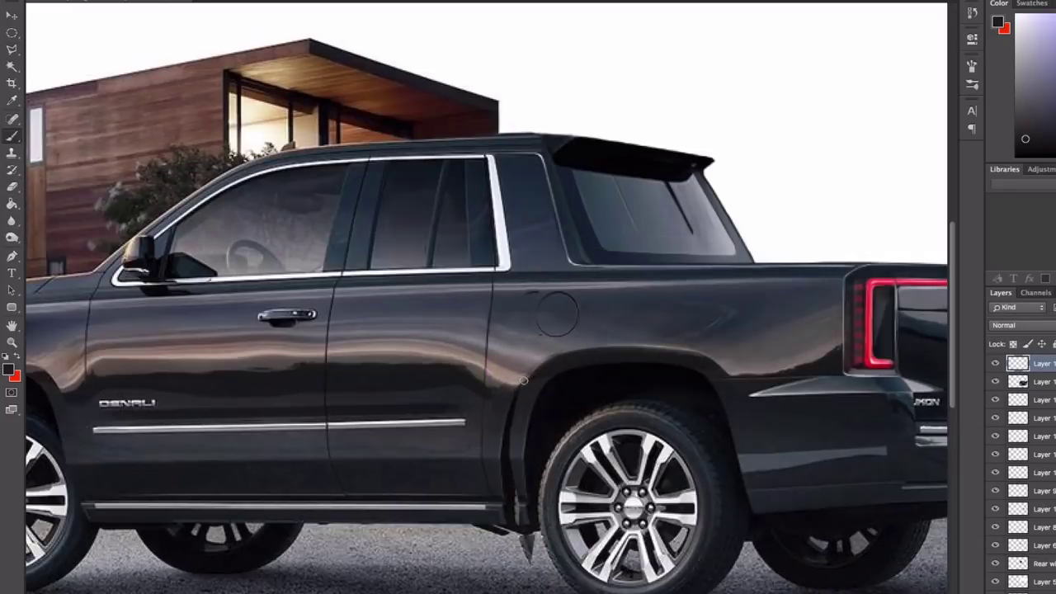
pyautogui.rightClick(503, 409)
pyautogui.press('Escape')
pyautogui.press('s')
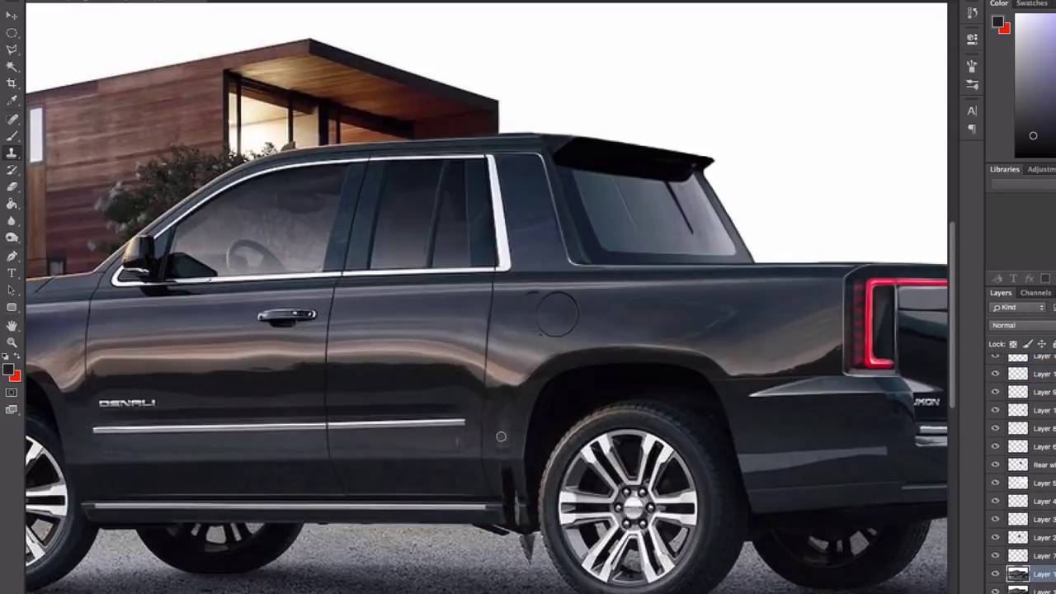
pyautogui.moveTo(519, 448); pyautogui.dragTo(511, 481)
pyautogui.keyDown('ctrl'); pyautogui.click(509, 463); pyautogui.keyUp('ctrl')
pyautogui.press('e')
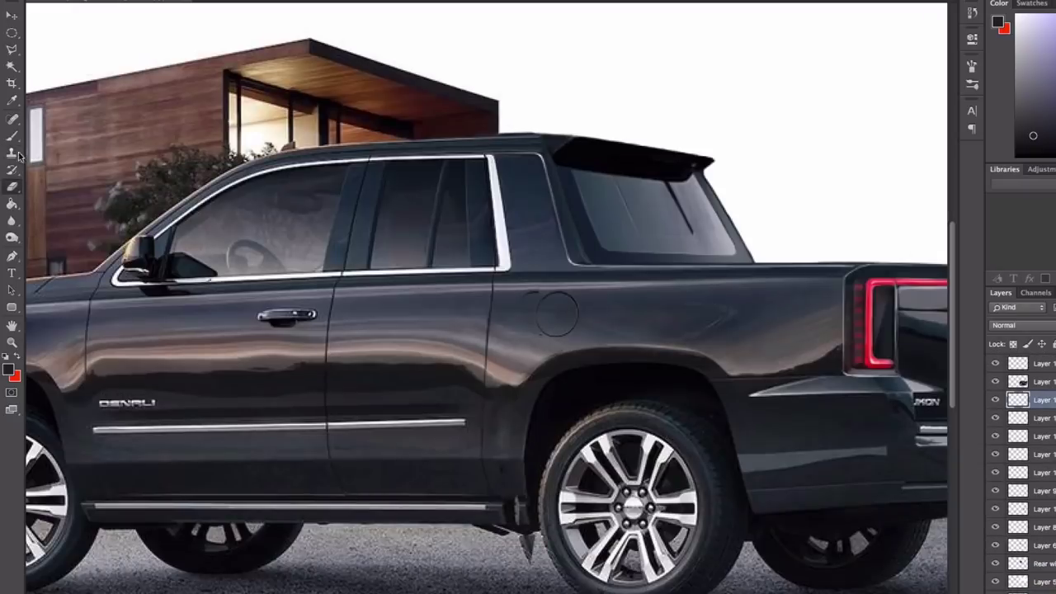
# - Blend the panel ahead of the rear wheel arch and below the fuel door with sampled dark body tones
pyautogui.press('b')
pyautogui.keyDown('alt'); pyautogui.click(507, 424); pyautogui.keyUp('alt')
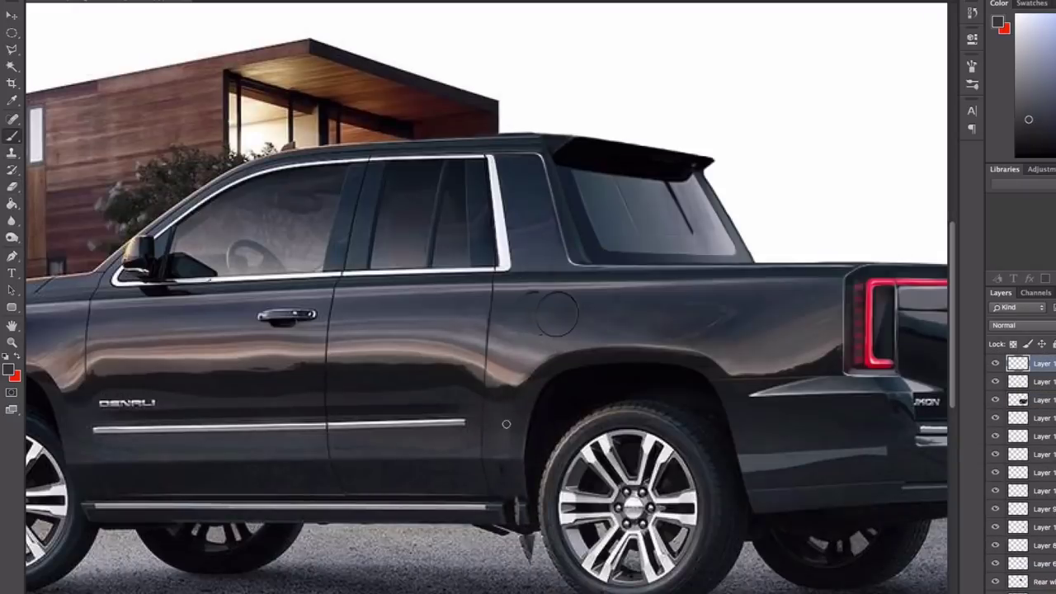
pyautogui.keyDown('alt'); pyautogui.click(500, 474); pyautogui.keyUp('alt')
pyautogui.keyDown('alt'); pyautogui.click(537, 372); pyautogui.keyUp('alt')
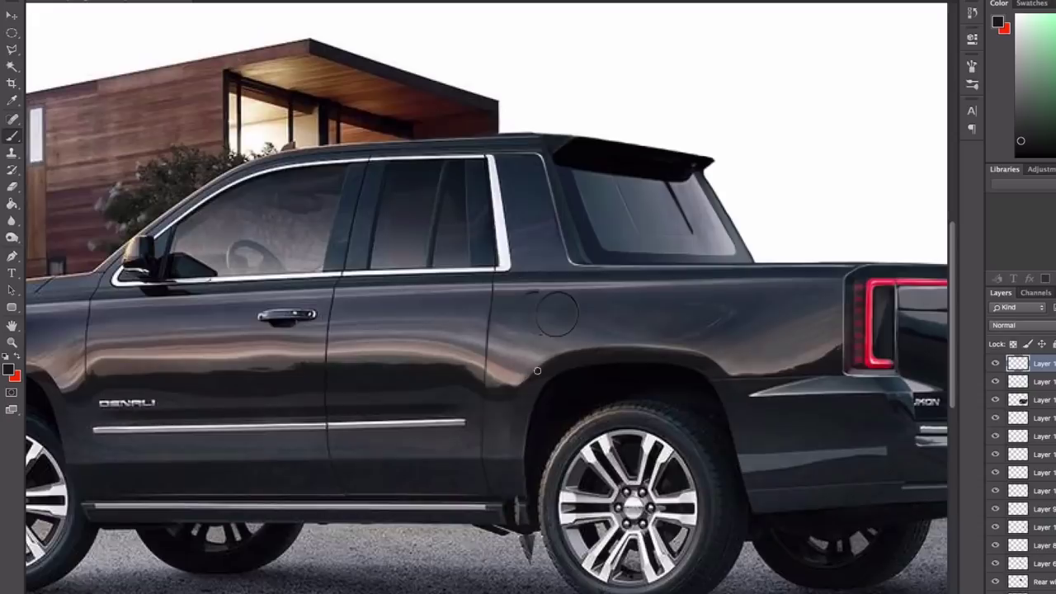
pyautogui.keyDown('alt'); pyautogui.click(534, 334); pyautogui.keyUp('alt')
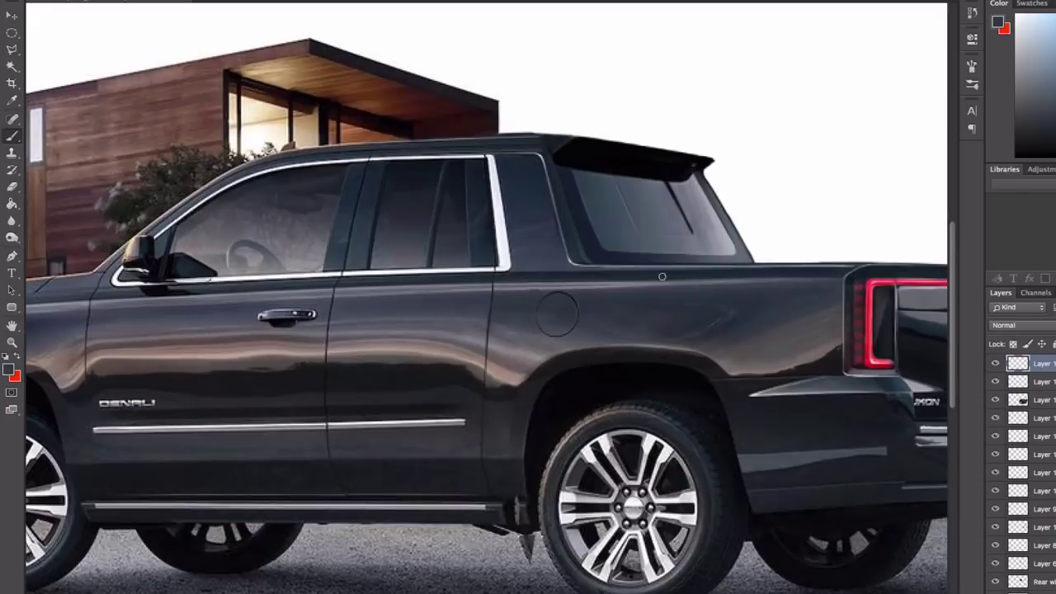
# - Clone away the leftover fragments below the sill ahead of the rear wheel and retouch the sill's end with sampled dark tones
pyautogui.hotkey('alt', ',')
pyautogui.press('s')
pyautogui.keyDown('alt'); pyautogui.click(491, 538); pyautogui.keyUp('alt')
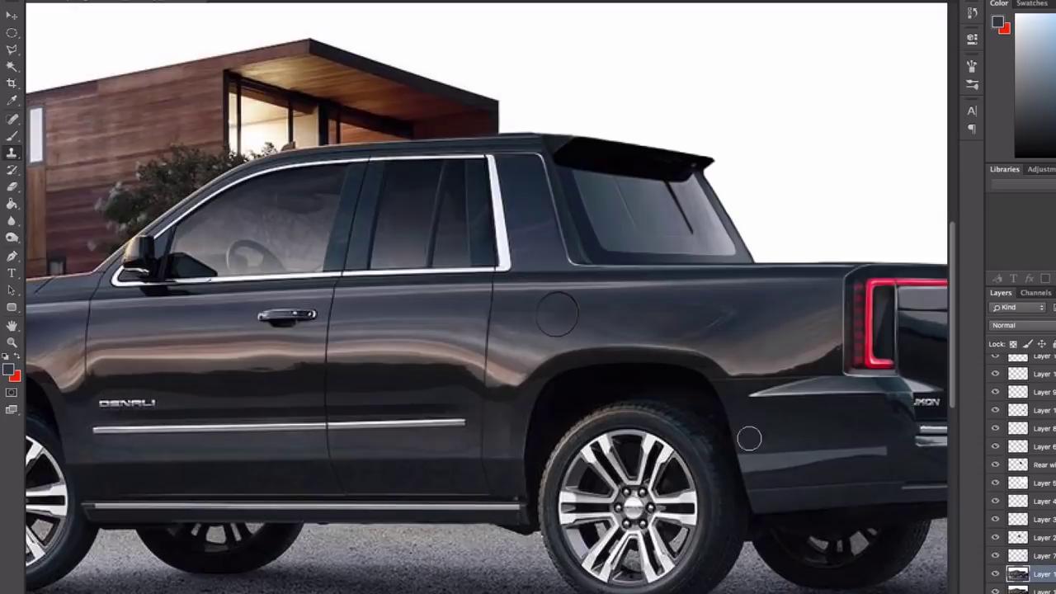
pyautogui.press('b')
pyautogui.hotkey('alt', '.')
pyautogui.keyDown('alt'); pyautogui.click(539, 502); pyautogui.keyUp('alt')
pyautogui.keyDown('alt'); pyautogui.click(541, 505); pyautogui.keyUp('alt')
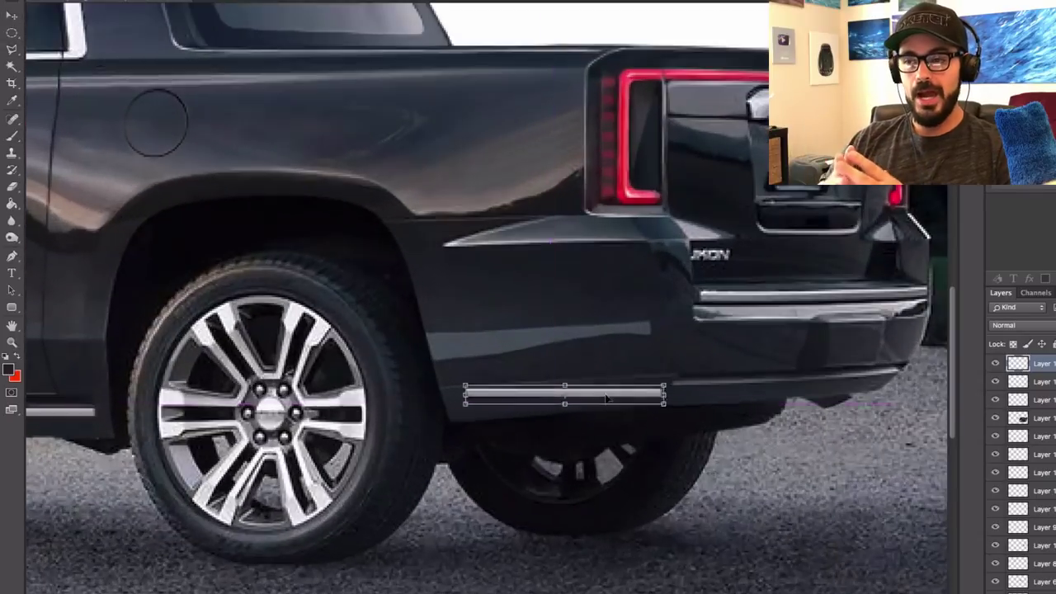
# - Place the copied chrome trim strip along the lower side panel behind the rear wheel and compare the image with its layer hidden
pyautogui.moveTo(607, 398); pyautogui.dragTo(594, 393)
pyautogui.press('Return')
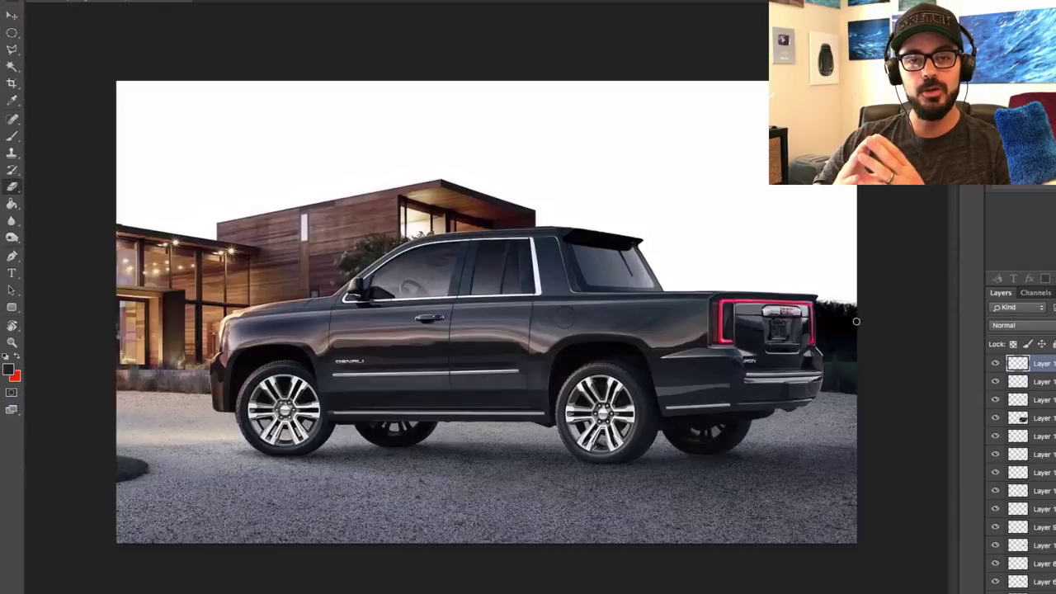
pyautogui.click(995, 364)
pyautogui.click(995, 364)
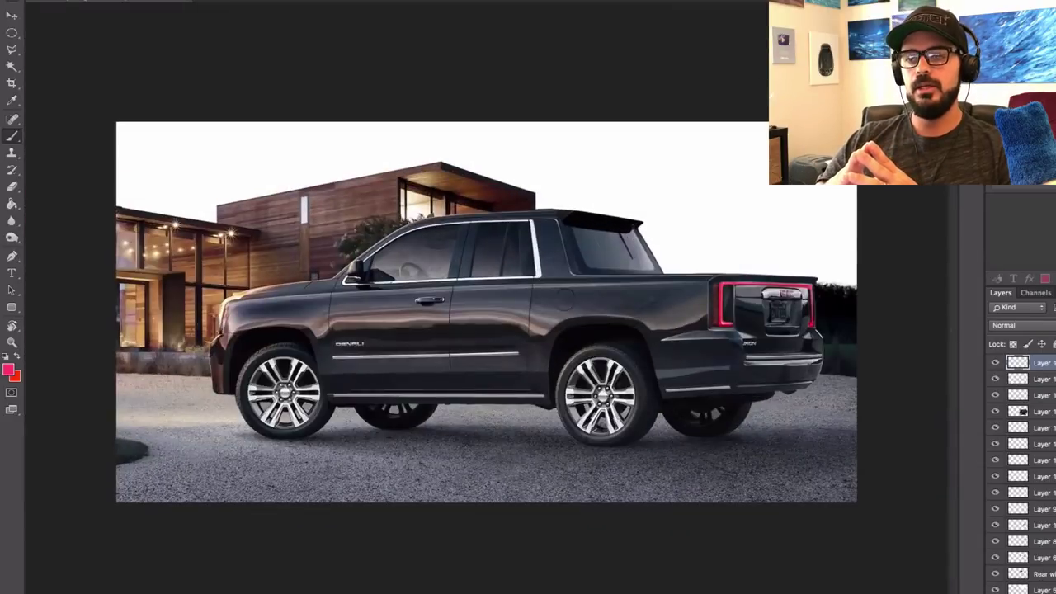
# - Sign the artwork in white on the ground beneath the truck with a small hard round brush
pyautogui.press('d')
pyautogui.press('x')
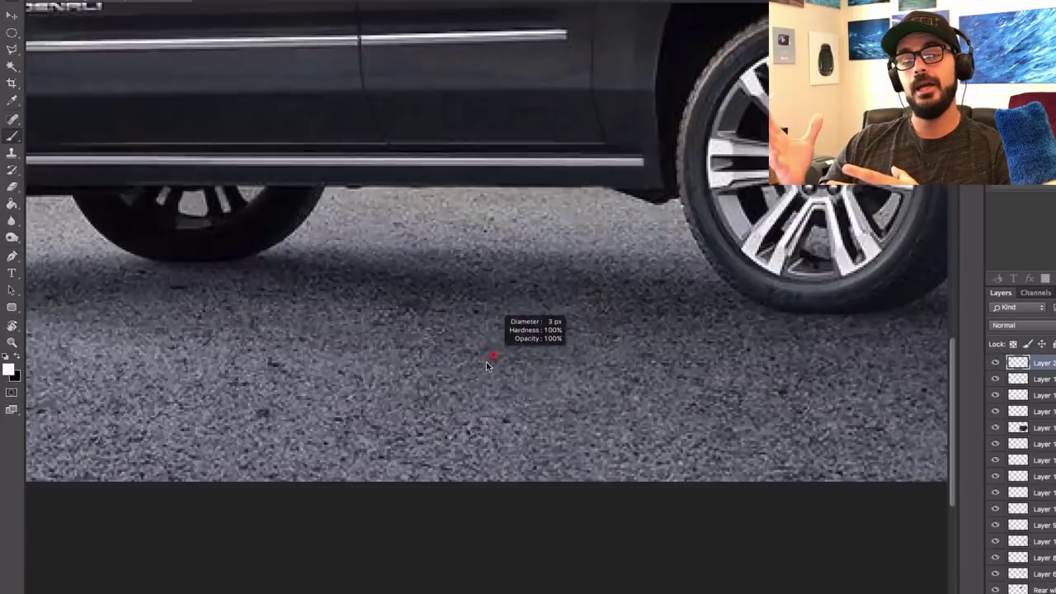
pyautogui.rightClick(412, 239)
pyautogui.rightClick(537, 113)
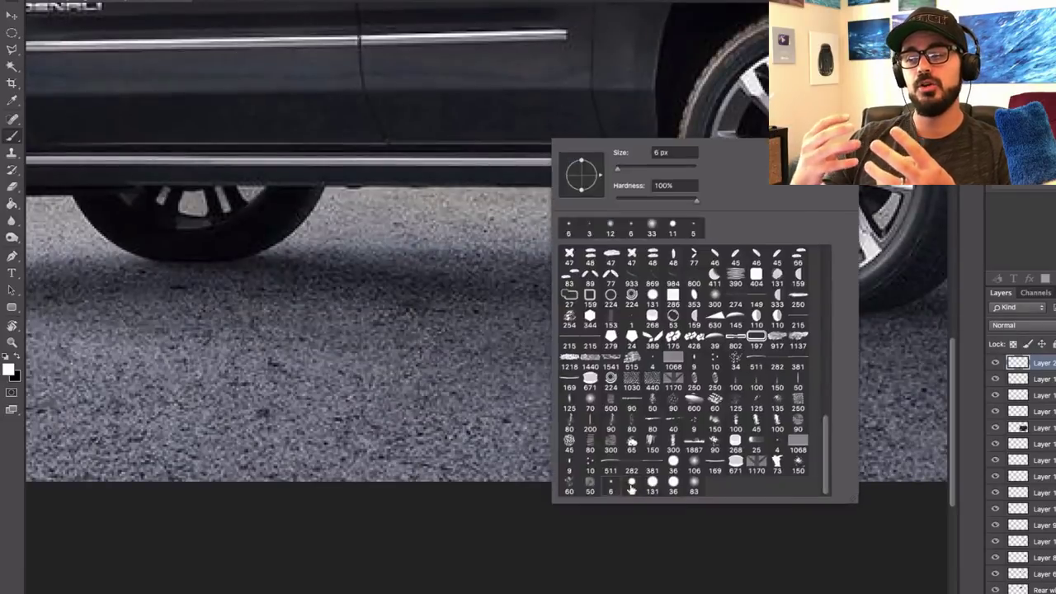
pyautogui.doubleClick(631, 488)
pyautogui.moveTo(394, 363)
pyautogui.mouseDown()
pyautogui.moveTo(413, 387)
pyautogui.moveTo(495, 330)
pyautogui.mouseUp()
pyautogui.moveTo(405, 287)
pyautogui.mouseDown()
pyautogui.moveTo(506, 330)
pyautogui.moveTo(608, 288)
pyautogui.mouseUp()
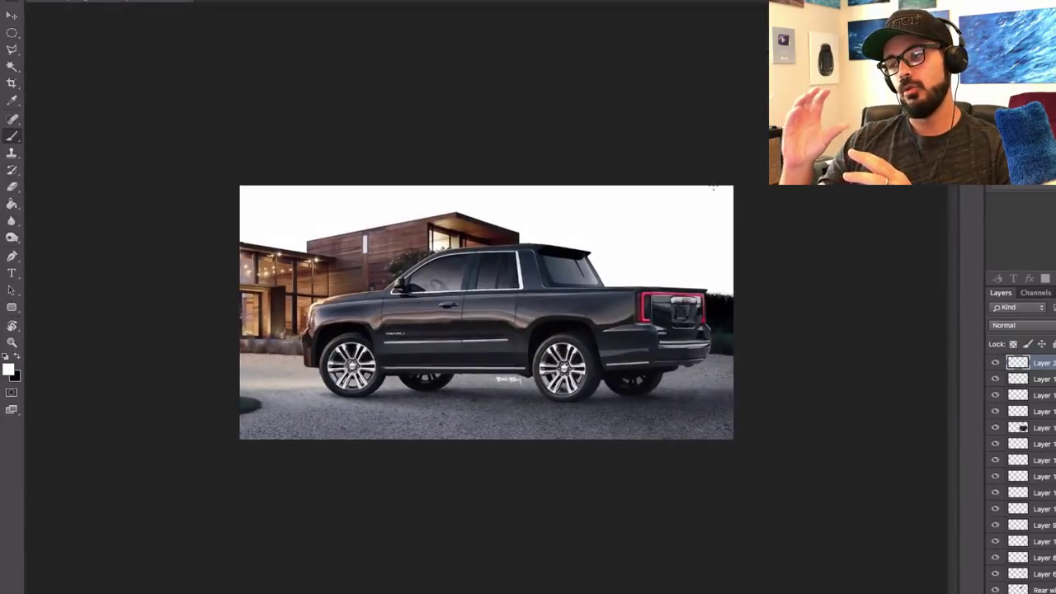
# - Paint a narrow red brake light on the rear spoiler and set the Eraser to 14 px with 0% hardness for its edges
pyautogui.scroll(3, 587, 247)
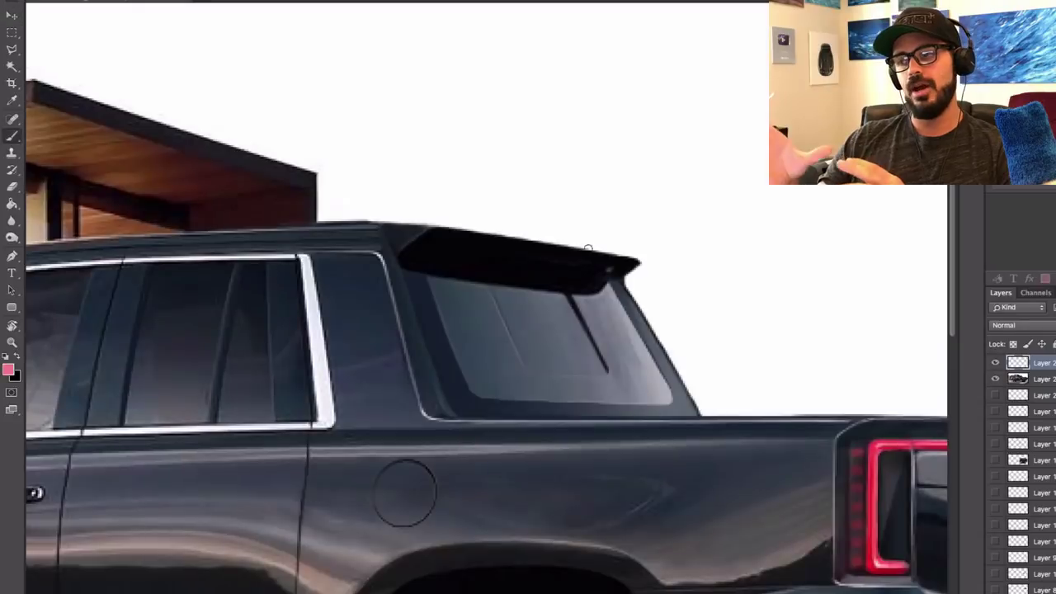
pyautogui.moveTo(498, 259); pyautogui.dragTo(566, 261)
pyautogui.keyDown('alt'); pyautogui.click(520, 257); pyautogui.keyUp('alt')
pyautogui.press('e')
pyautogui.rightClick(561, 261)
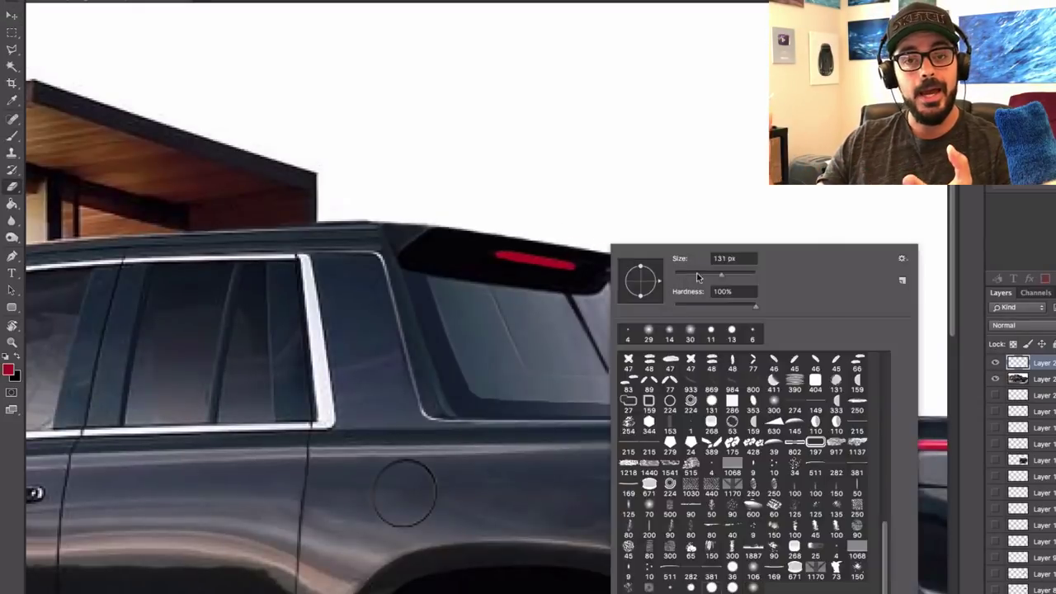
pyautogui.press('Return')
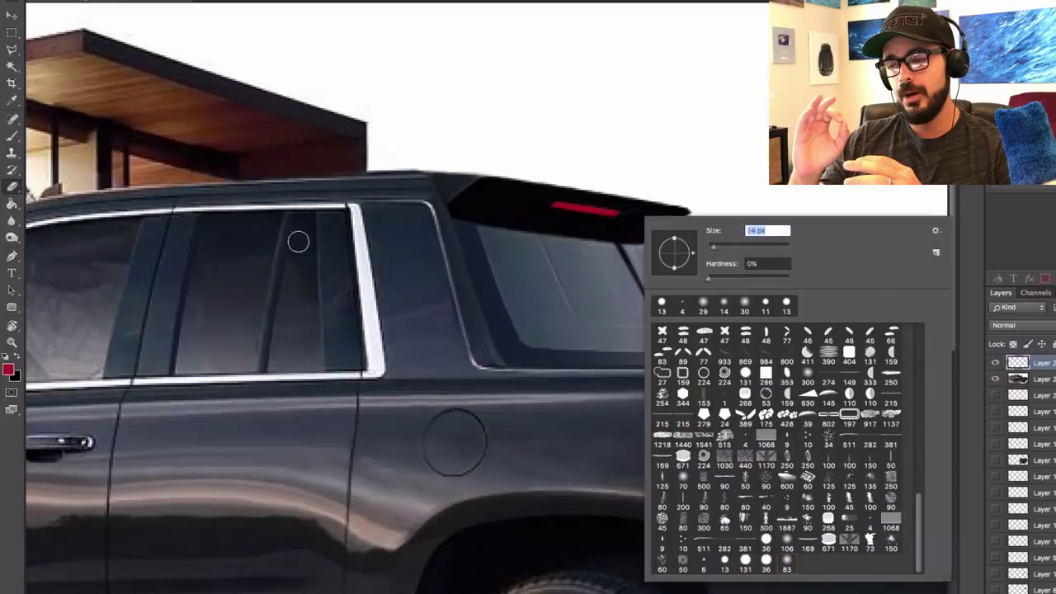
pyautogui.press('Return')
# - Paint a pink highlight along the spoiler's brake light and add a glow over it on a Color Dodge layer
pyautogui.moveTo(540, 204); pyautogui.dragTo(631, 210)
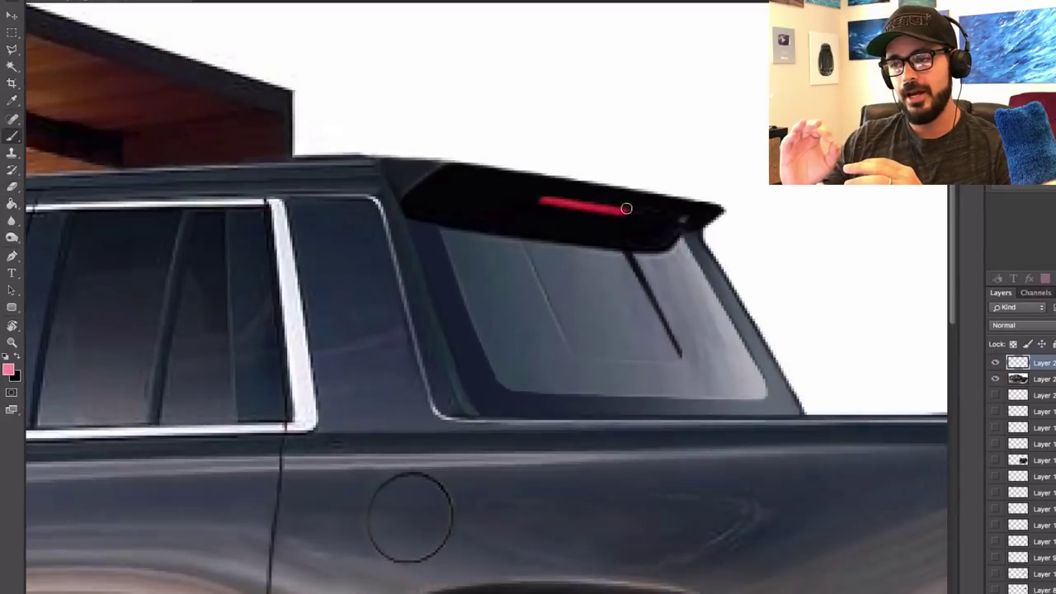
pyautogui.moveTo(545, 205); pyautogui.dragTo(635, 211)
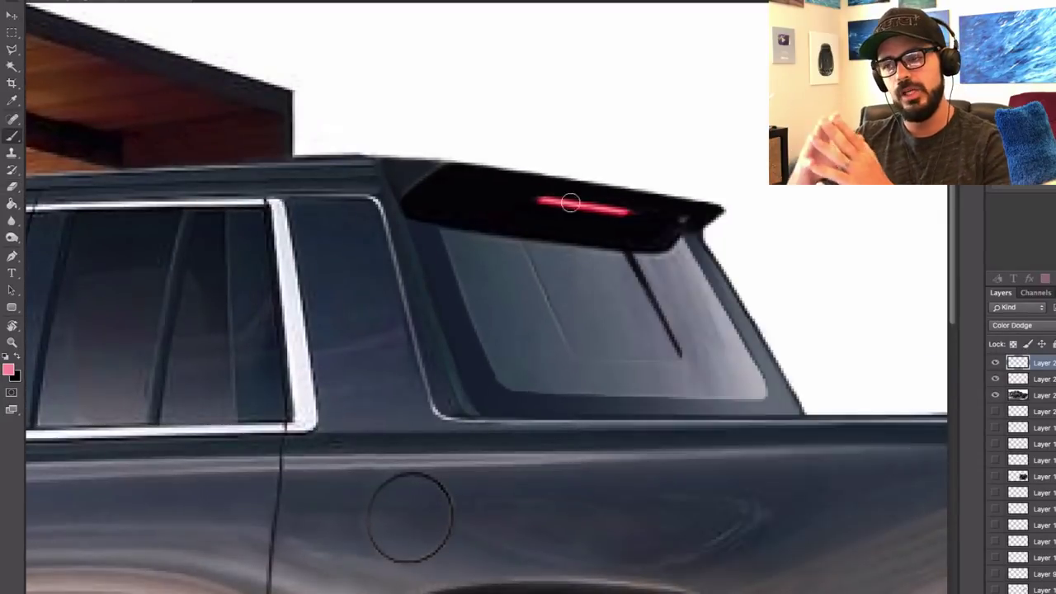
pyautogui.hotkey('ctrl', '0')
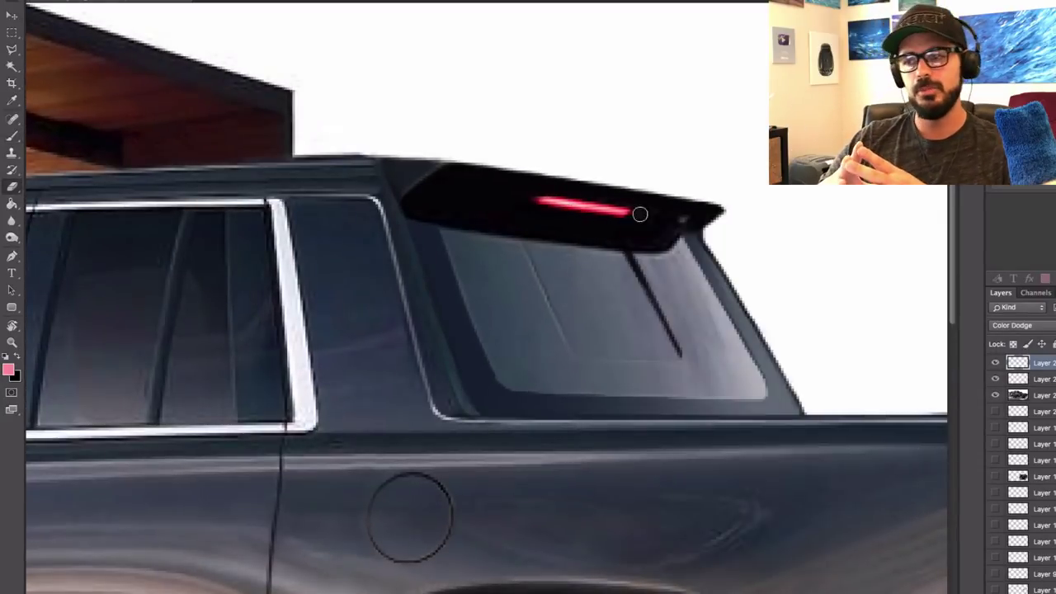